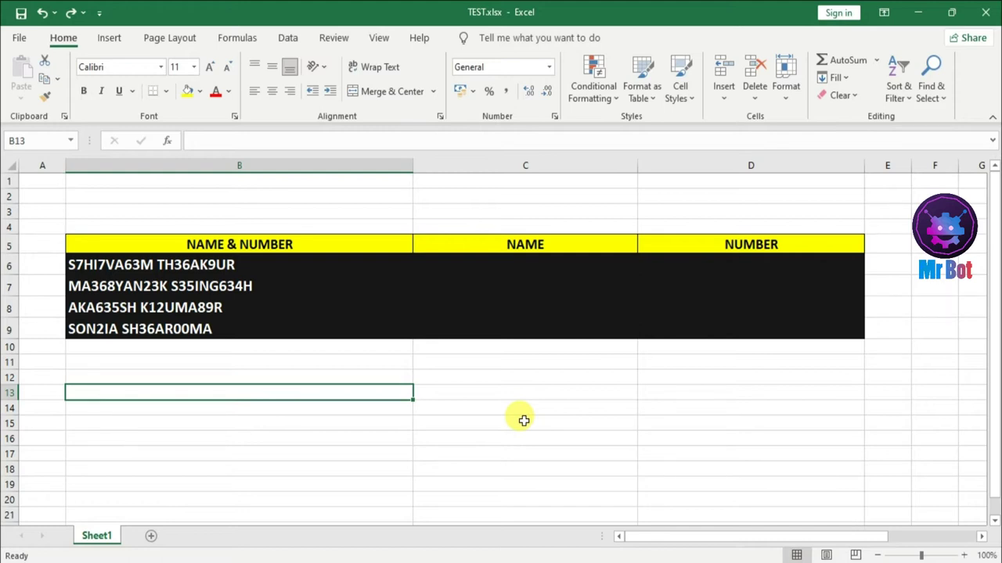
# Look over the mixed strings in B8 and B6, then select empty cell B3
pyautogui.click(309, 302)
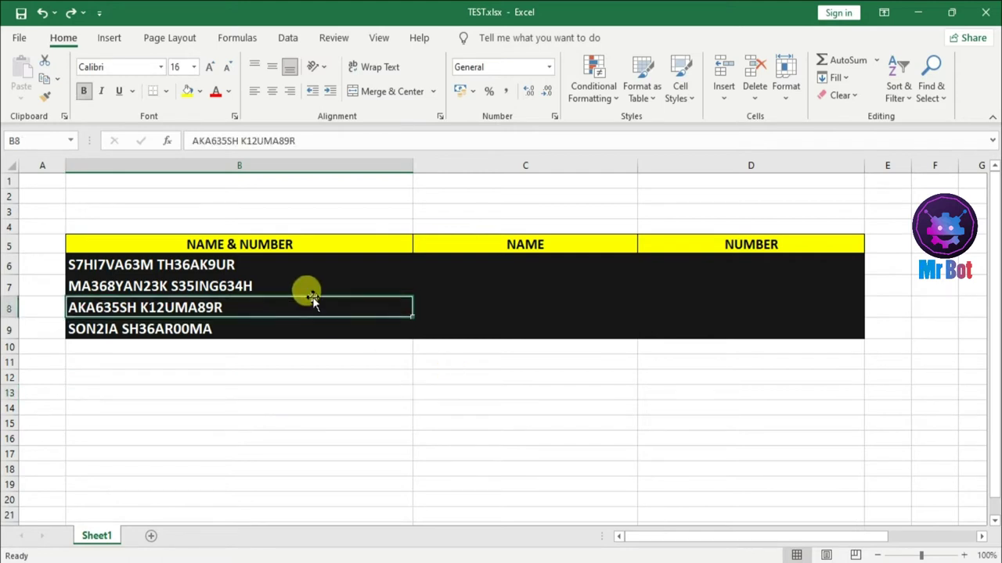
pyautogui.click(210, 265)
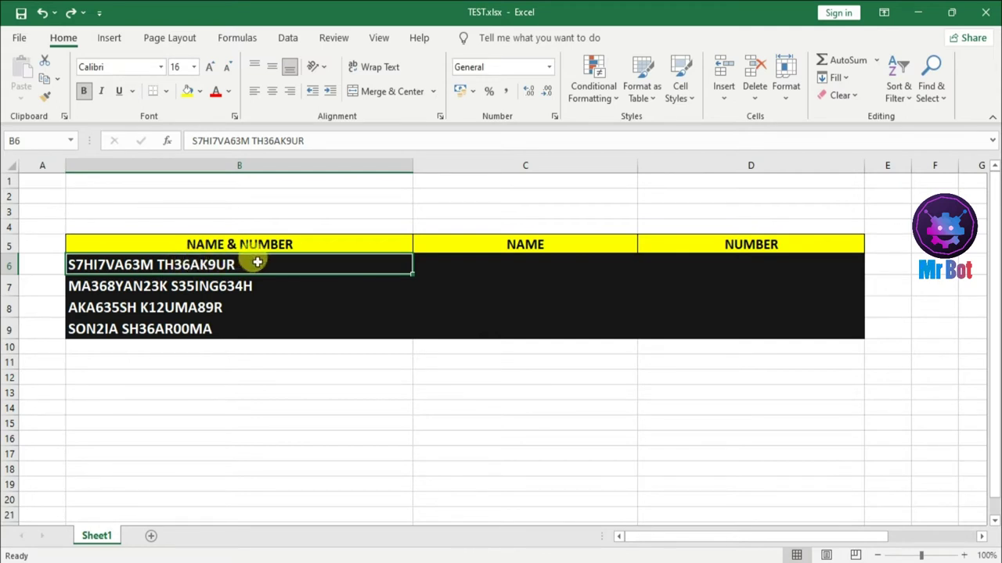
pyautogui.click(186, 208)
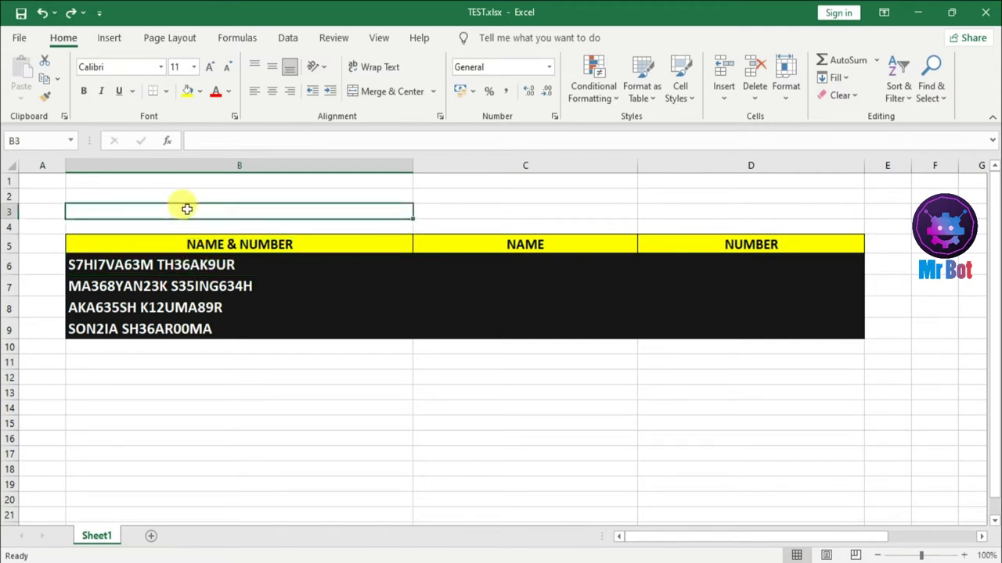
# Apply the custom number format ;;; to every cell on the worksheet
pyautogui.click(11, 165)
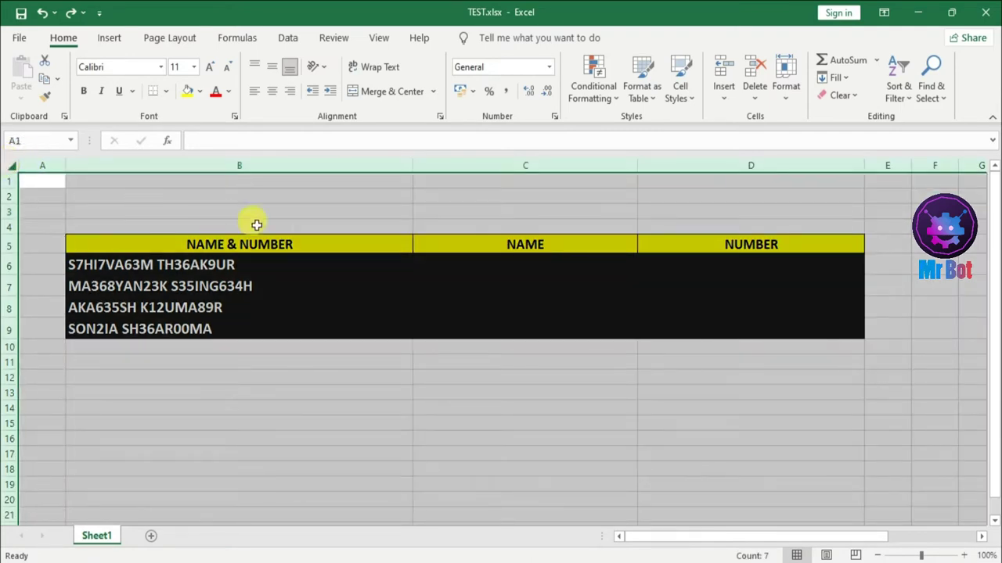
pyautogui.rightClick(286, 227)
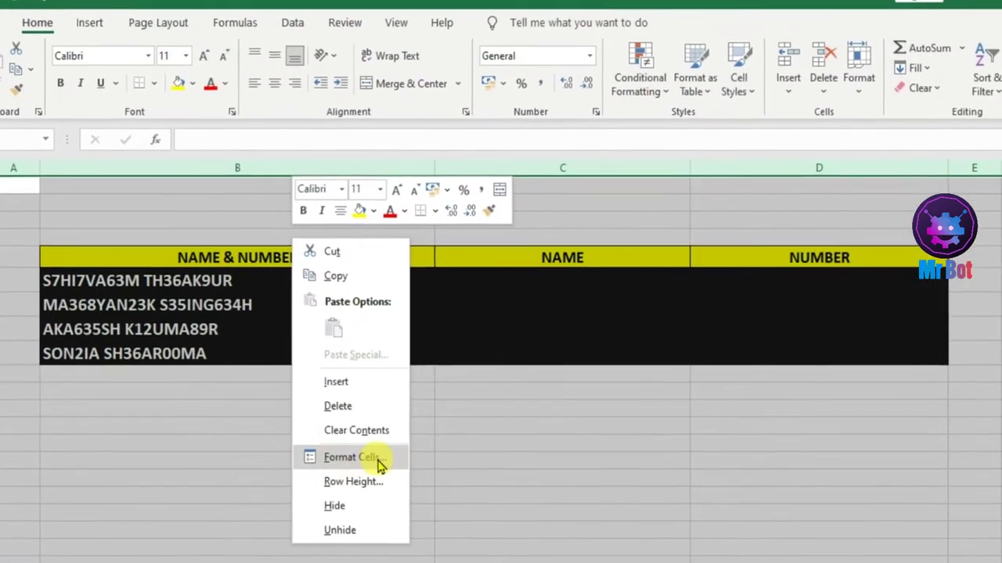
pyautogui.click(366, 460)
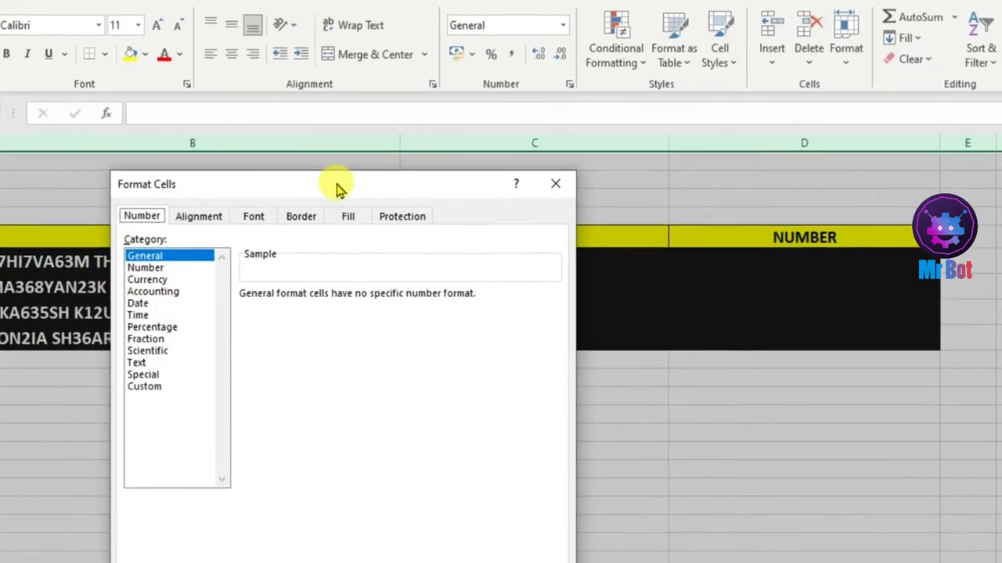
pyautogui.moveTo(335, 188); pyautogui.dragTo(462, 89)
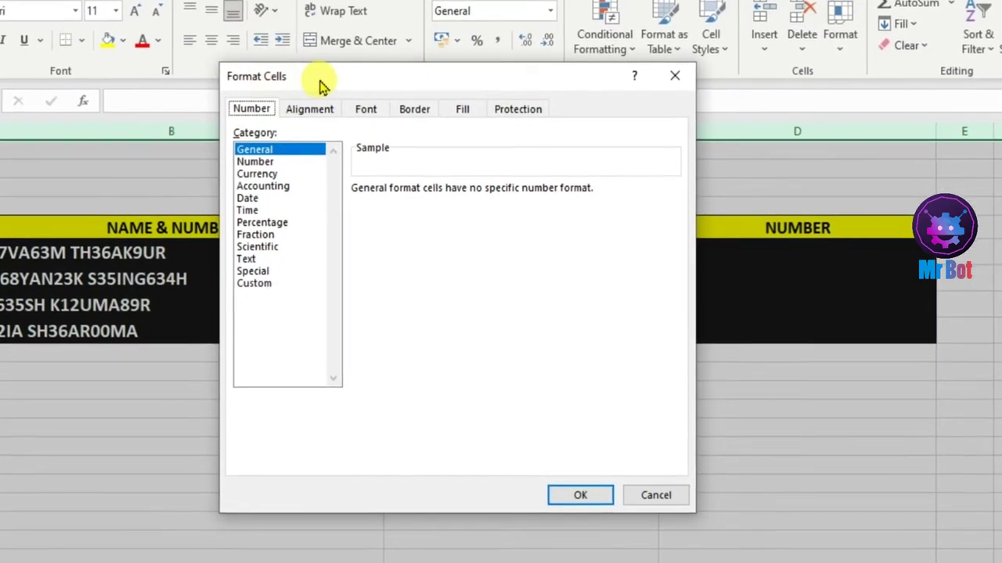
pyautogui.click(228, 270)
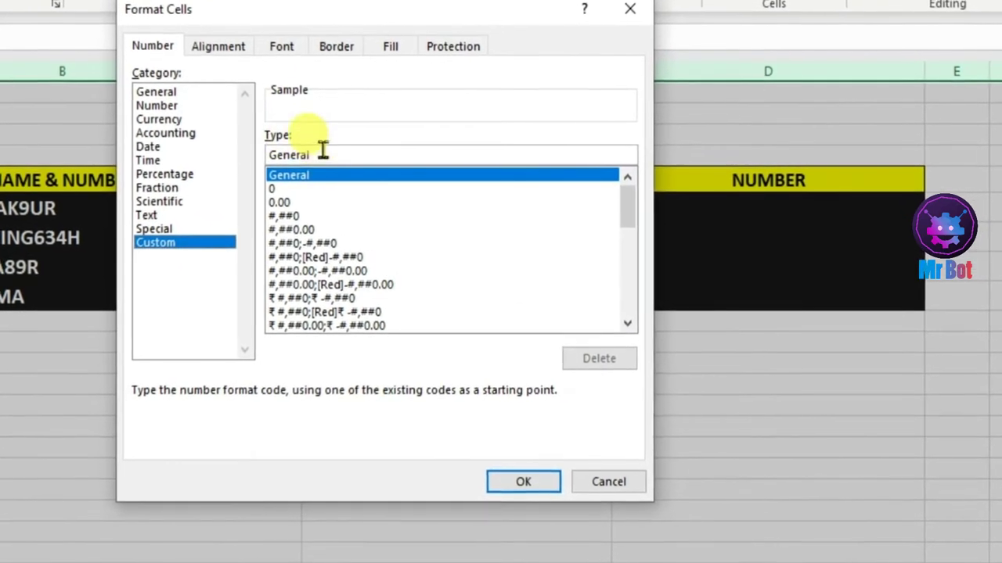
pyautogui.moveTo(325, 153); pyautogui.dragTo(270, 153)
pyautogui.press('BackSpace')
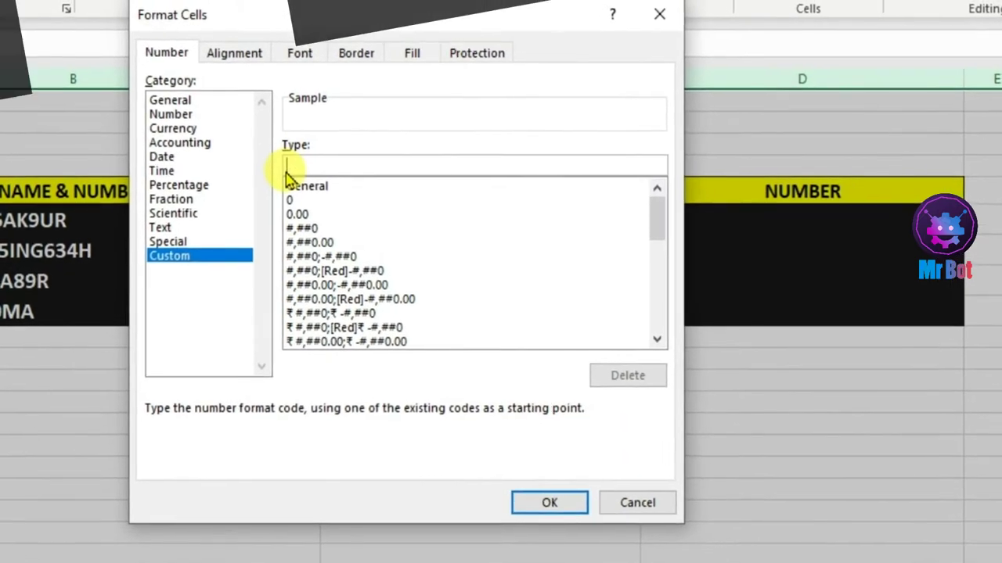
pyautogui.write(';;;')
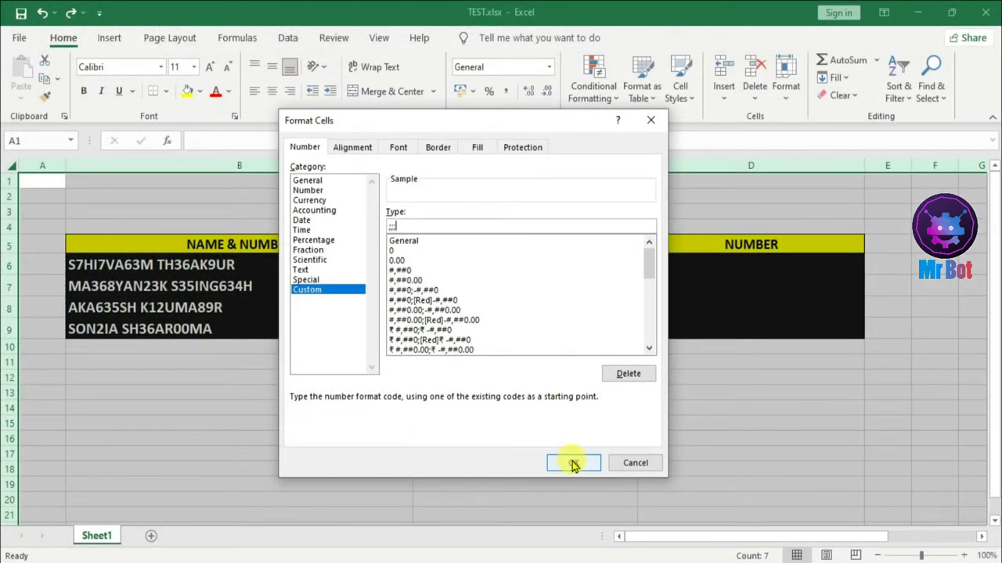
pyautogui.click(574, 463)
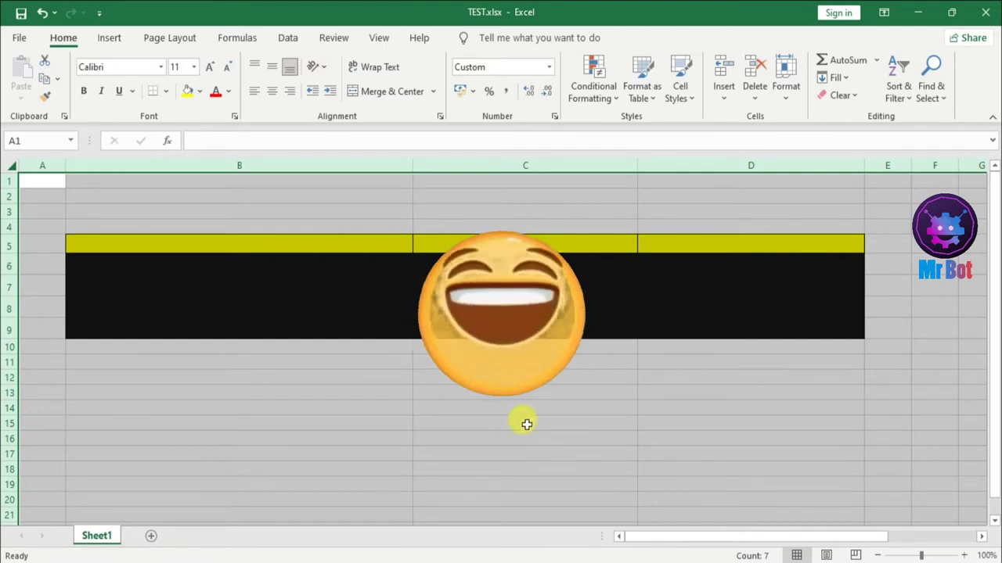
# Enter HELLO in cell B12, where the ;;; format keeps it hidden
pyautogui.click(507, 400)
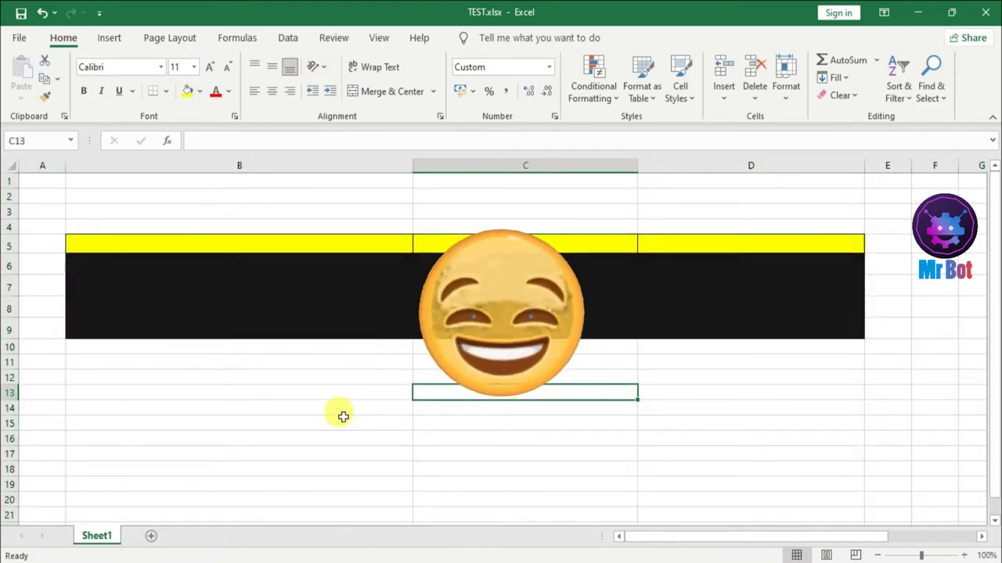
pyautogui.click(248, 381)
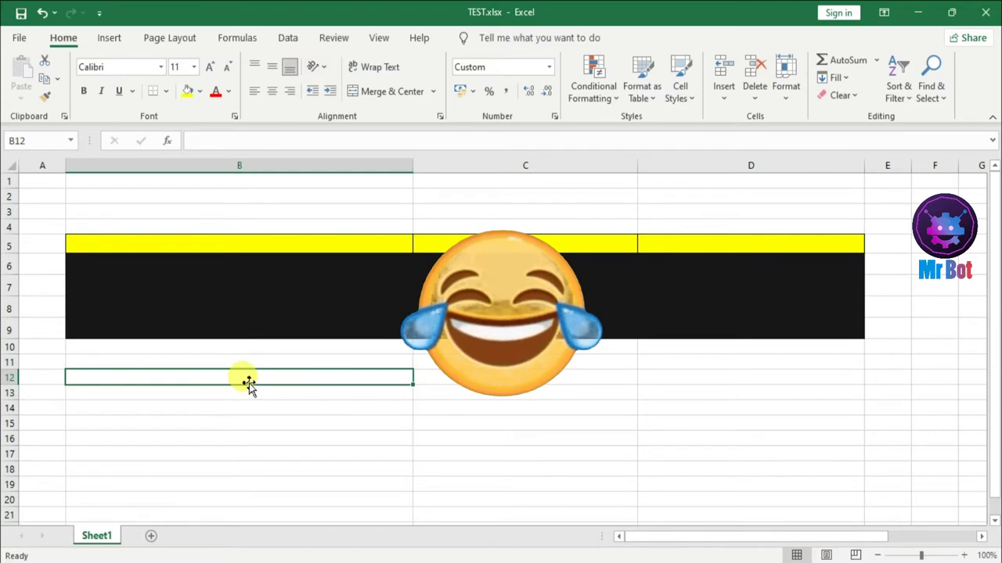
pyautogui.write('HELLO')
pyautogui.press('Return')
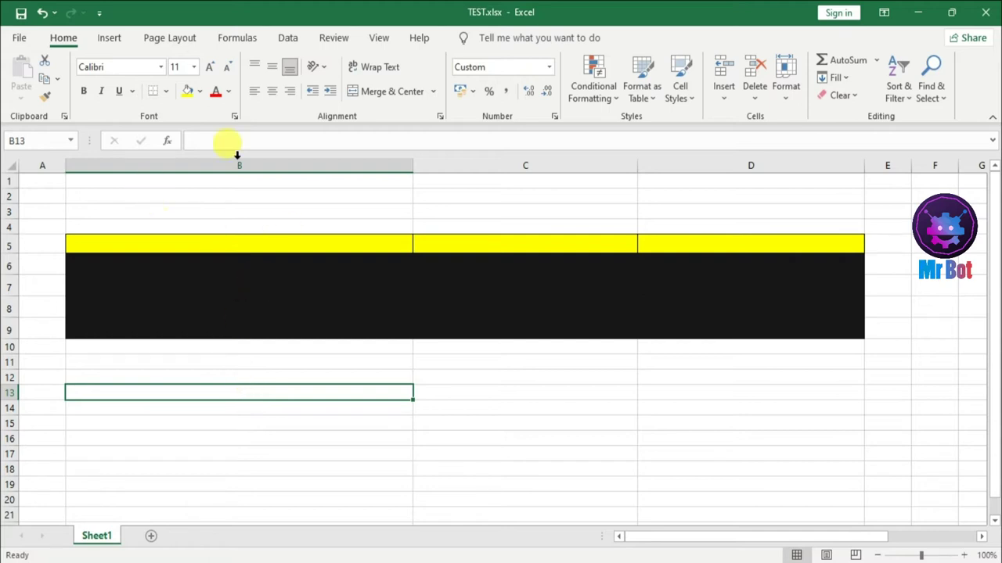
# Delete the ;;; custom code for all cells so headers, strings and HELLO show again
pyautogui.click(11, 166)
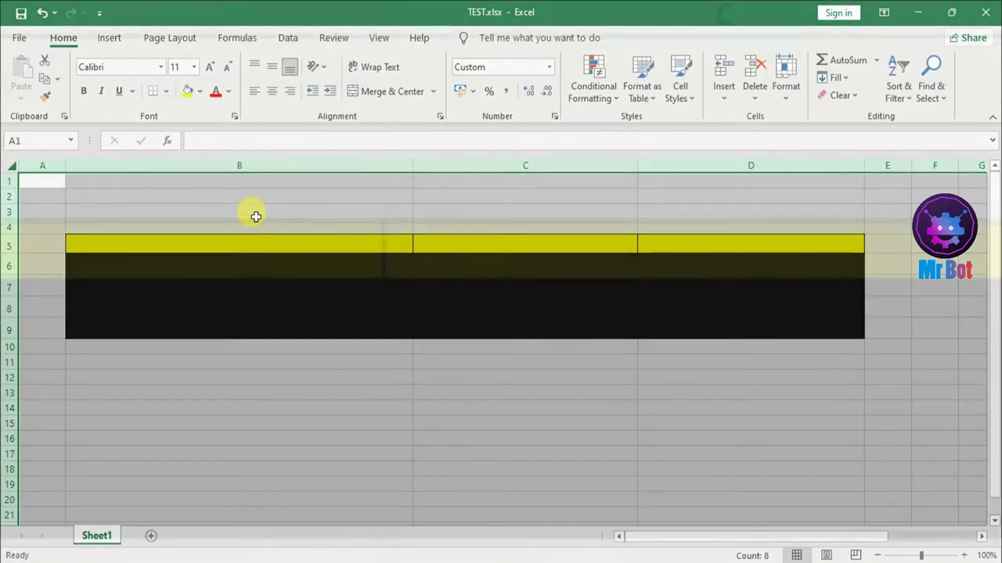
pyautogui.rightClick(257, 222)
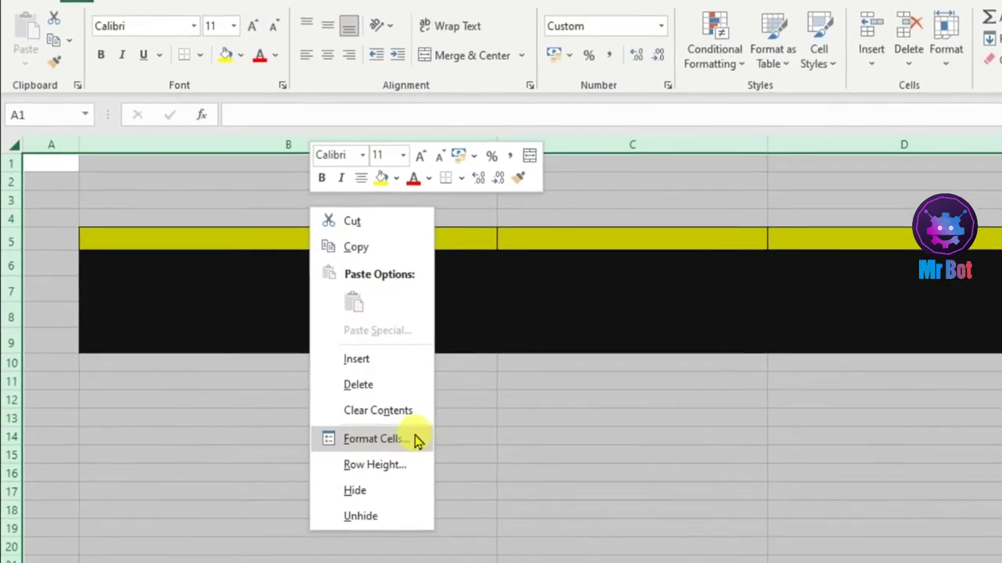
pyautogui.click(399, 444)
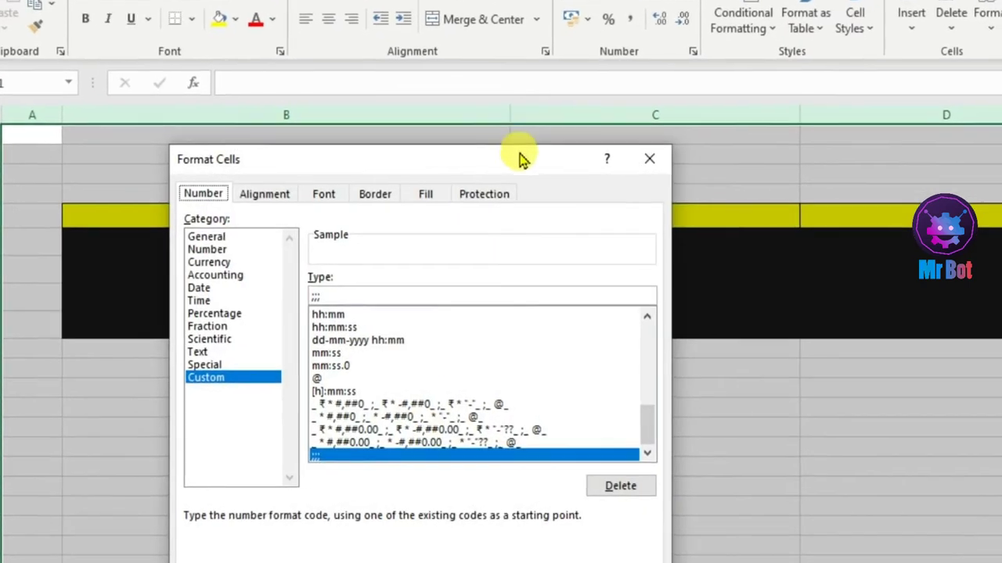
pyautogui.moveTo(521, 159); pyautogui.dragTo(609, 76)
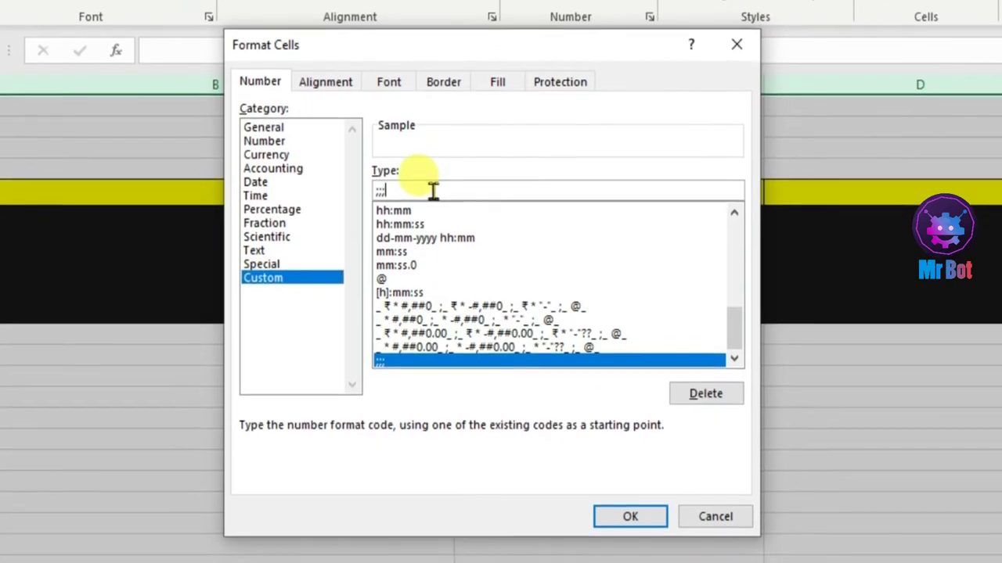
pyautogui.press('BackSpace')
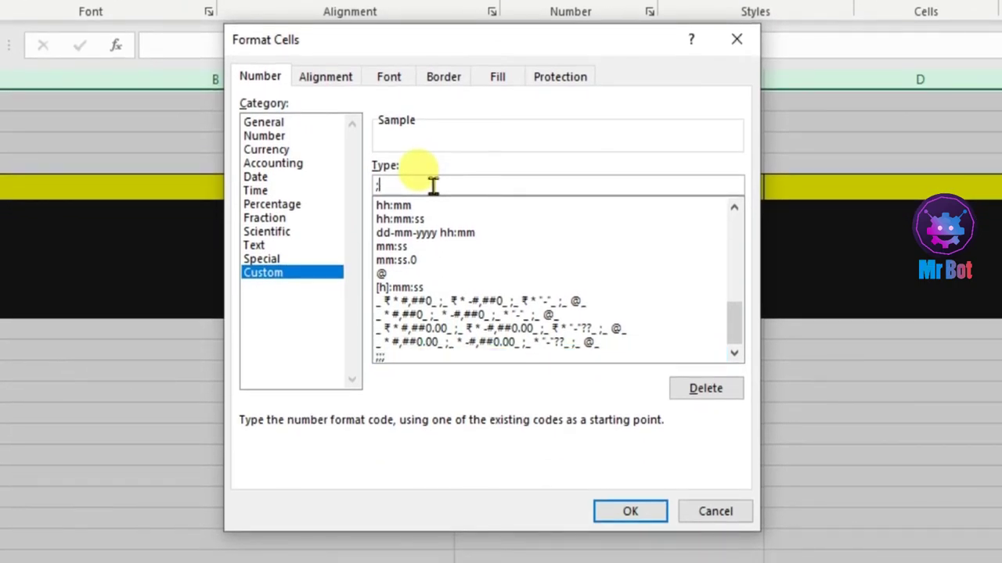
pyautogui.press('BackSpace')
pyautogui.press('BackSpace')
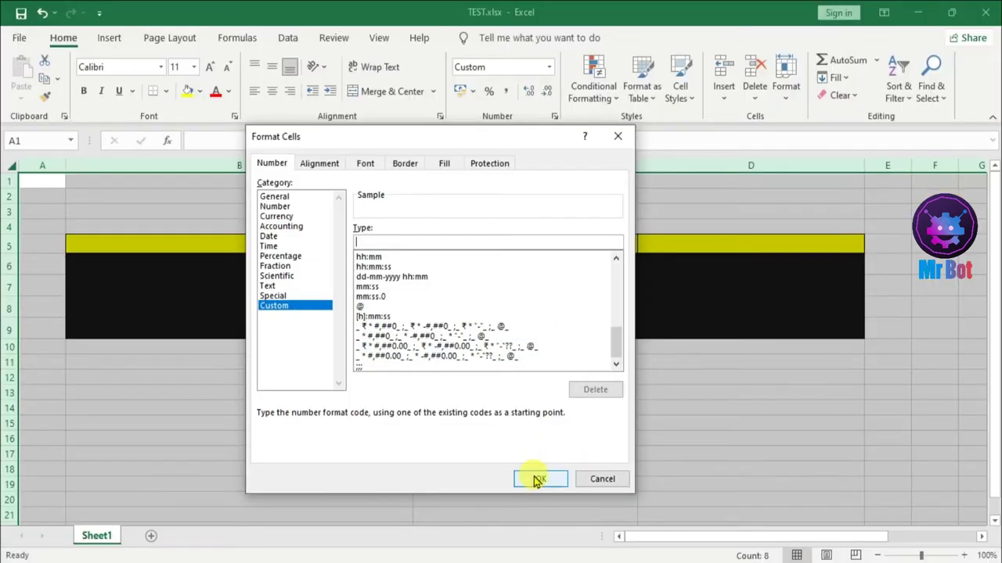
pyautogui.click(533, 474)
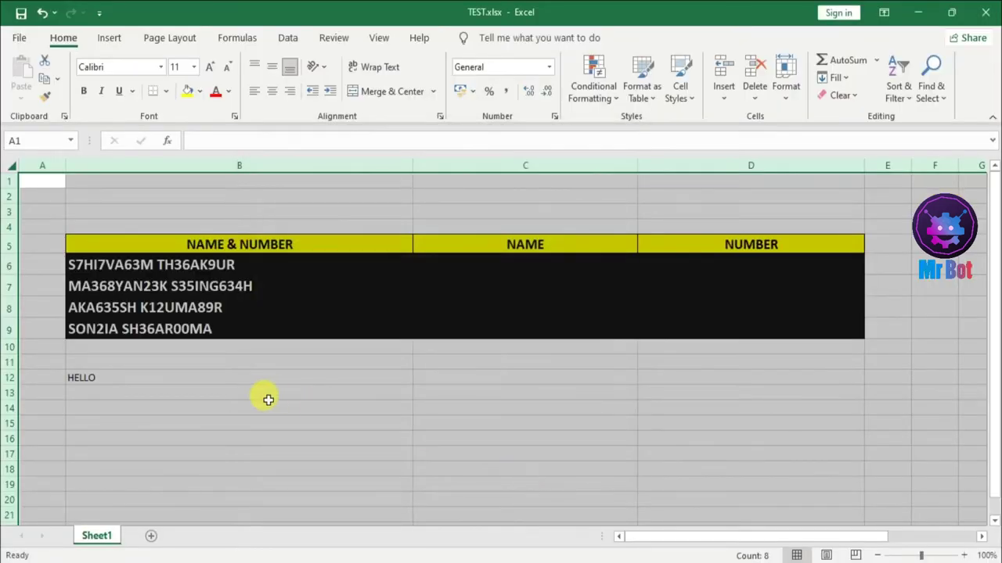
pyautogui.click(266, 406)
pyautogui.click(229, 377)
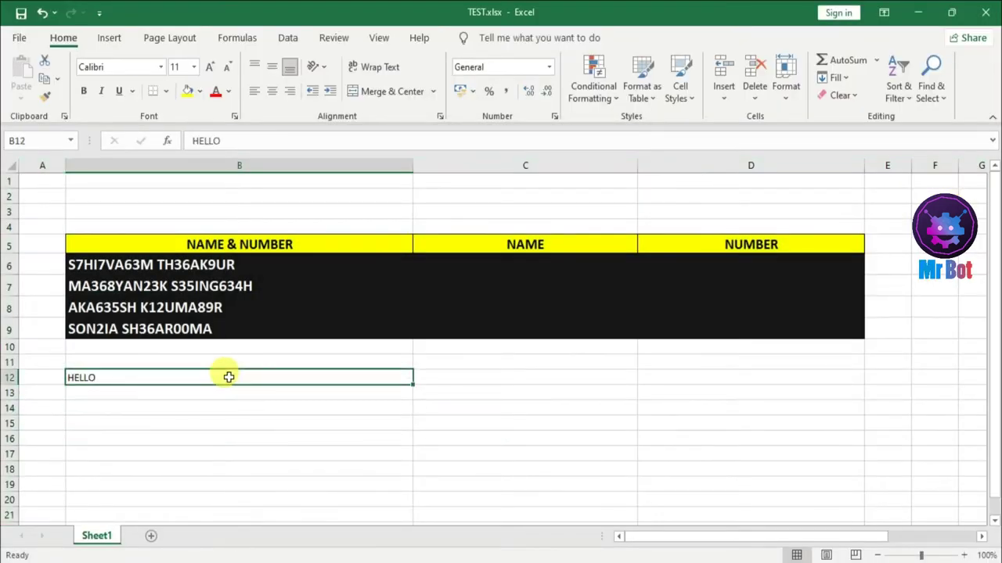
pyautogui.press('Delete')
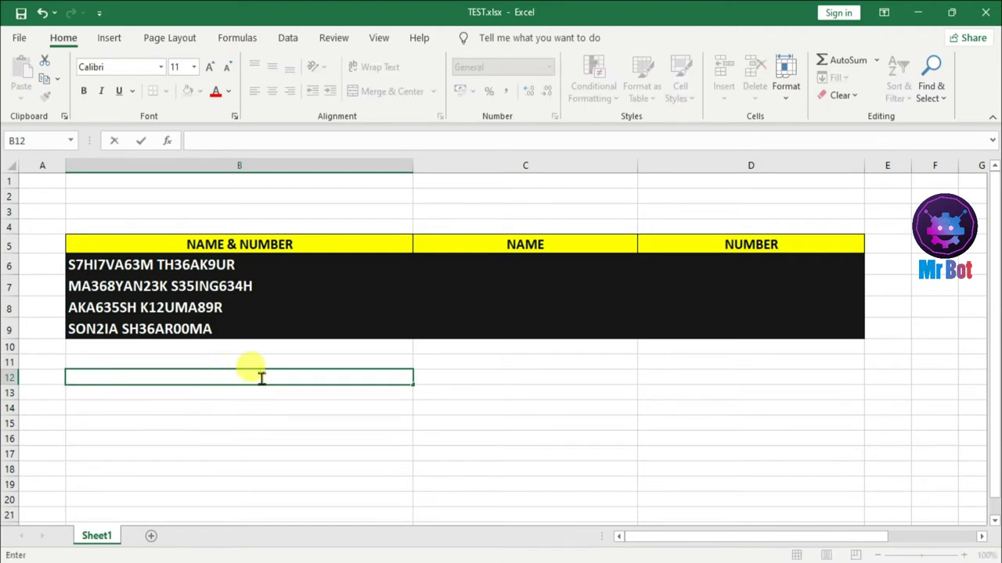
pyautogui.click(563, 396)
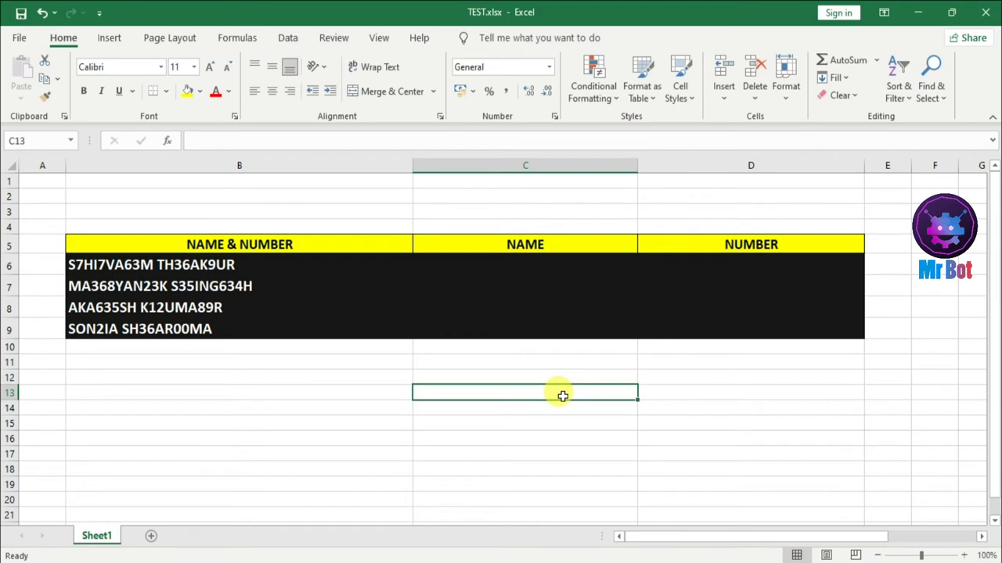
pyautogui.click(214, 264)
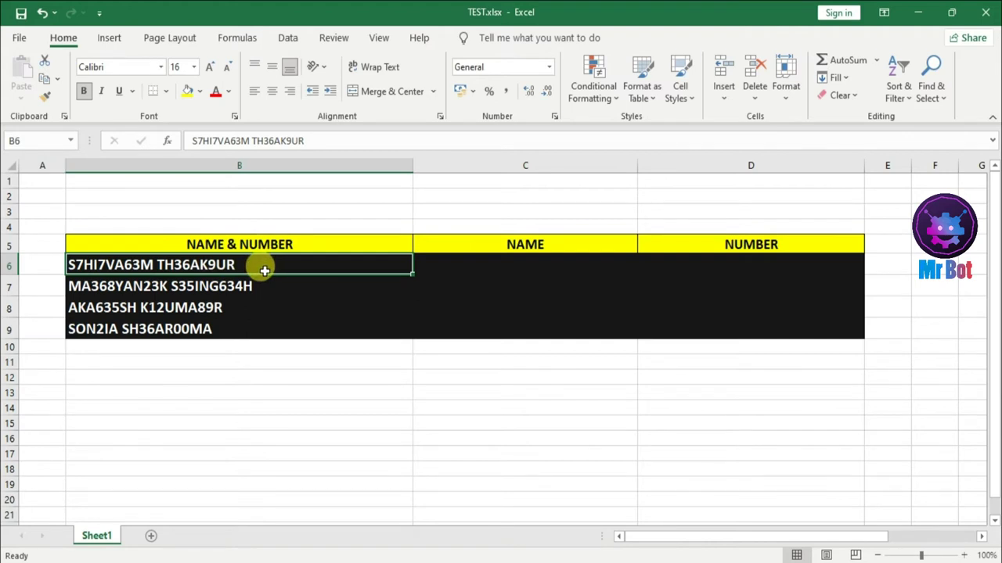
pyautogui.click(453, 260)
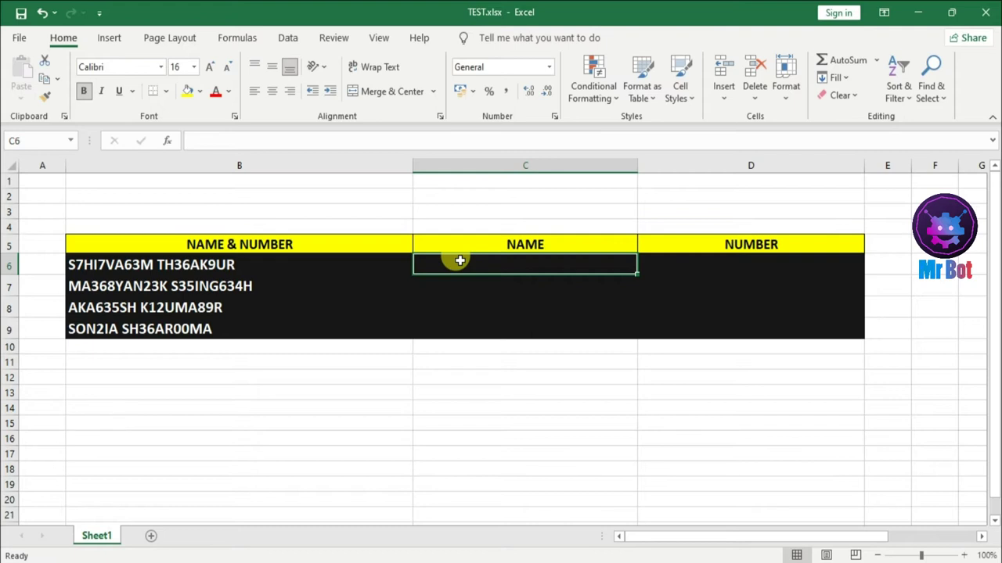
pyautogui.click(786, 263)
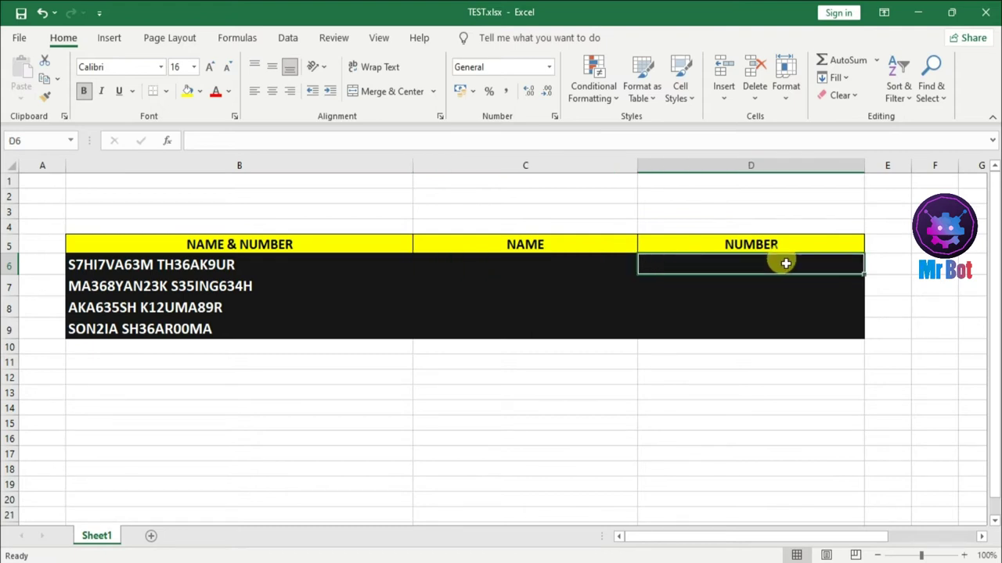
pyautogui.click(549, 271)
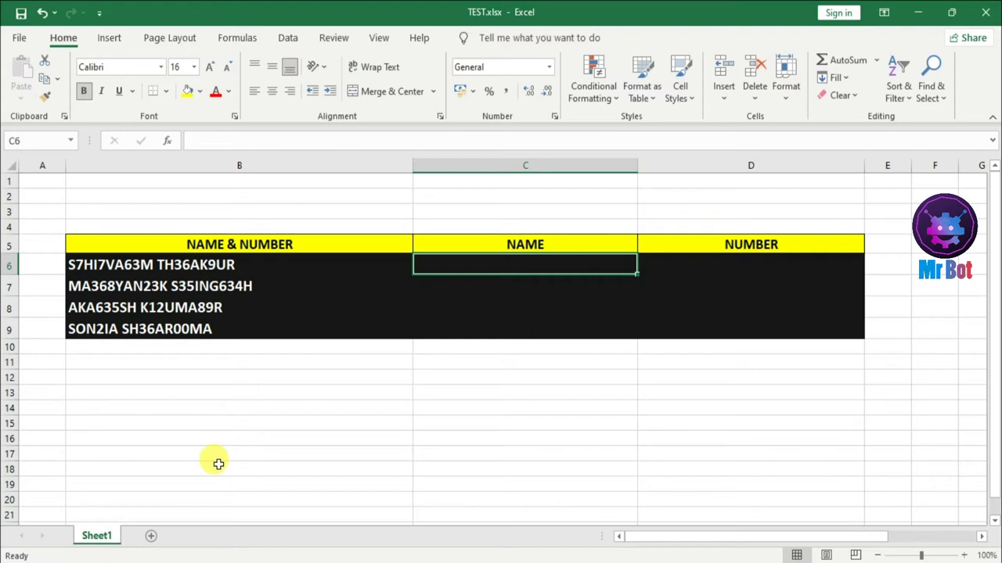
pyautogui.click(546, 409)
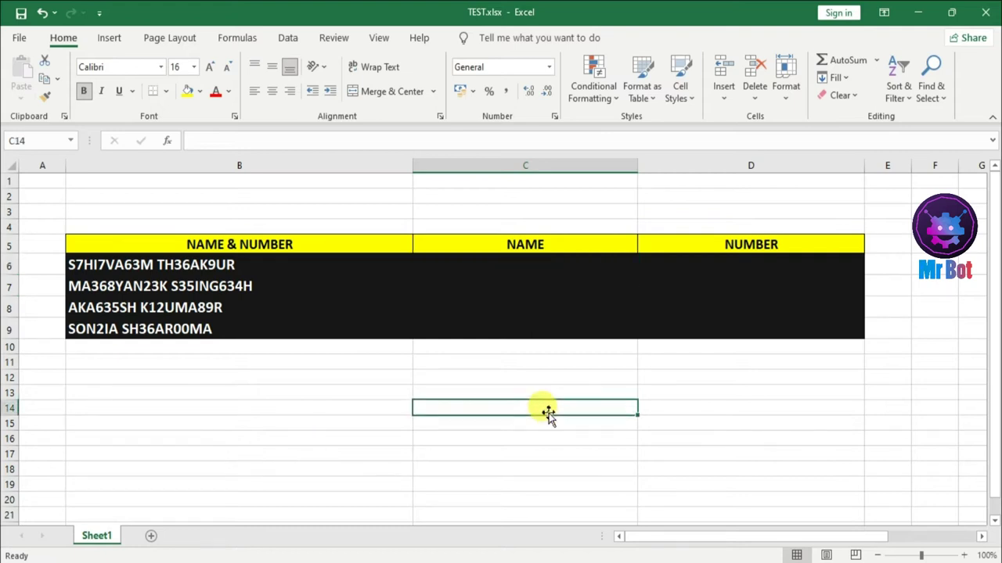
pyautogui.click(491, 262)
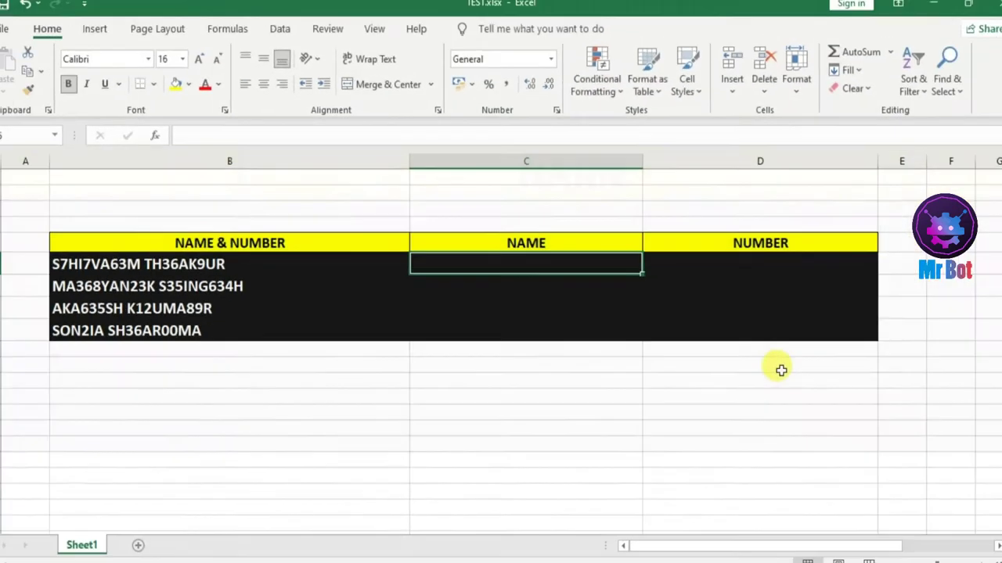
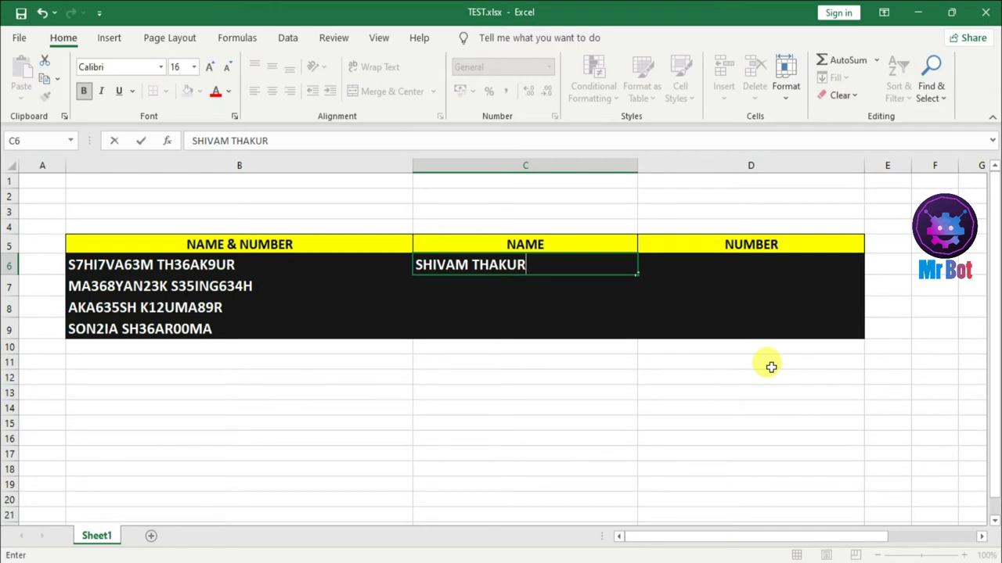
pyautogui.press('Return')
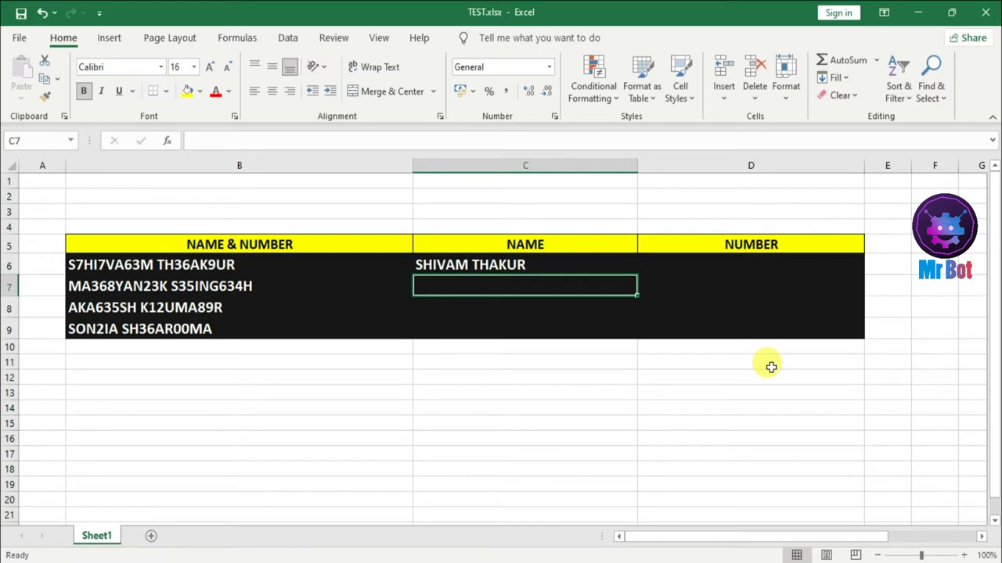
pyautogui.press('Left')
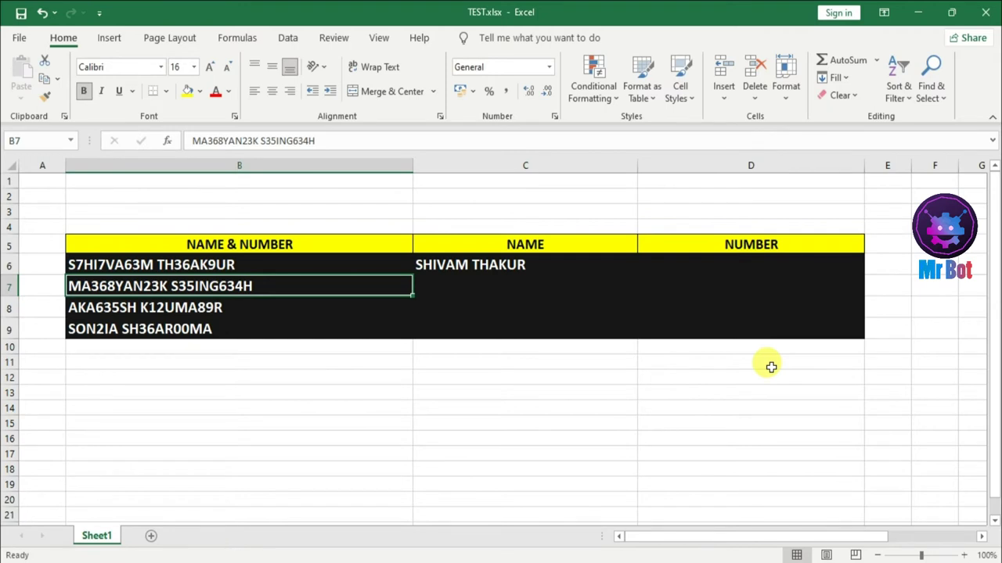
pyautogui.press('Right')
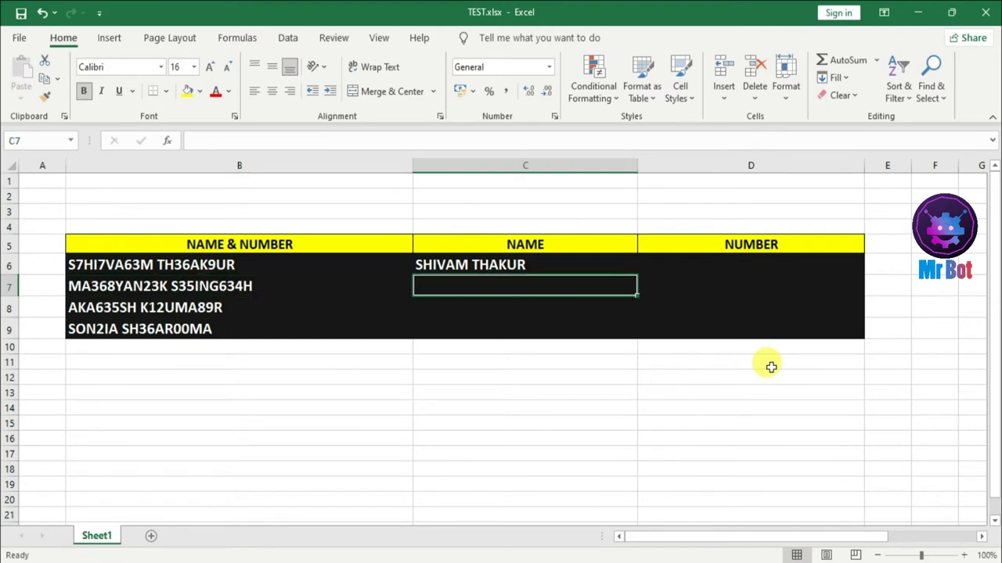
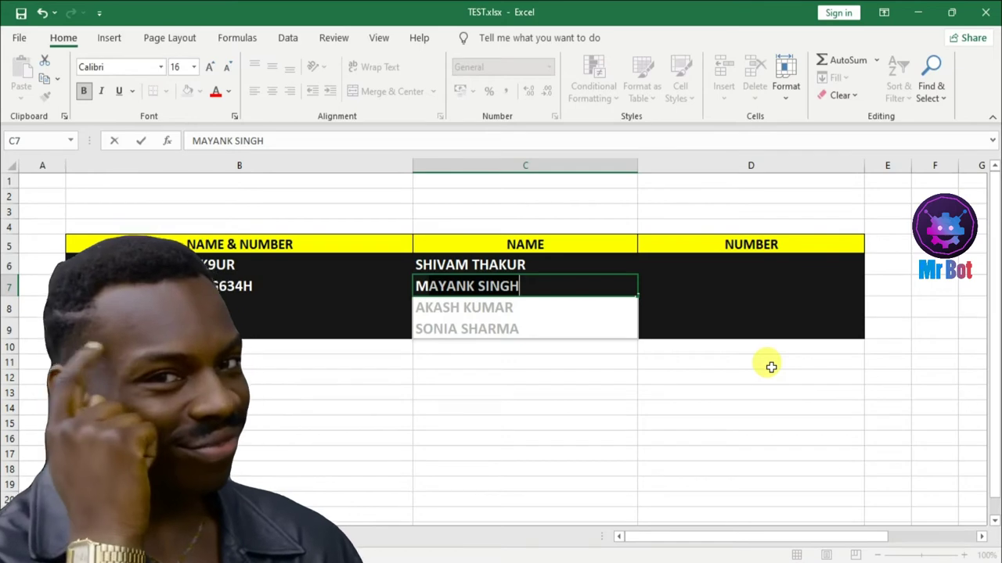
pyautogui.press('Return')
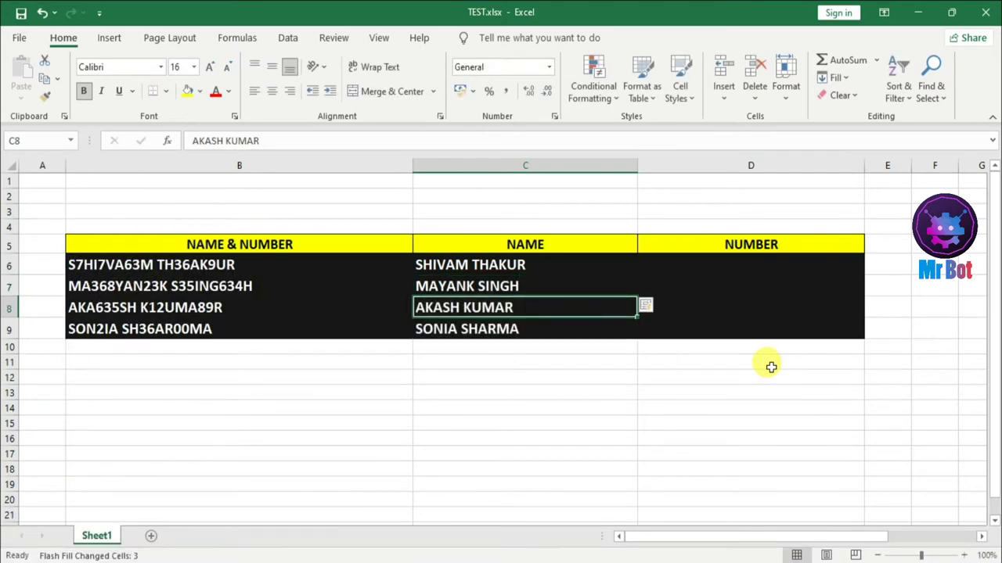
pyautogui.click(289, 306)
pyautogui.click(495, 311)
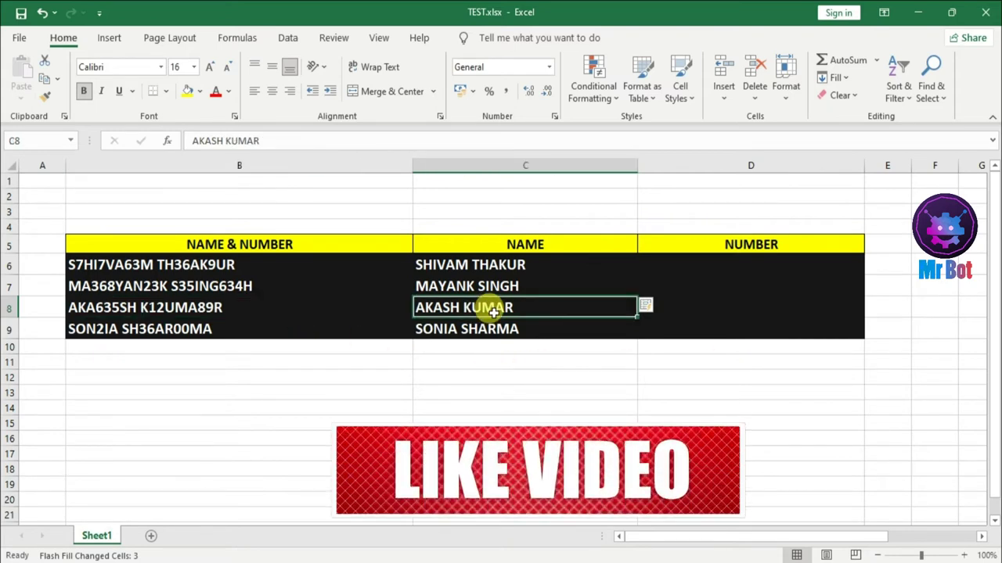
# Enter 7763 369 in D6 and 36823 35 in D7, letting Flash Fill complete D8:D9
pyautogui.click(738, 265)
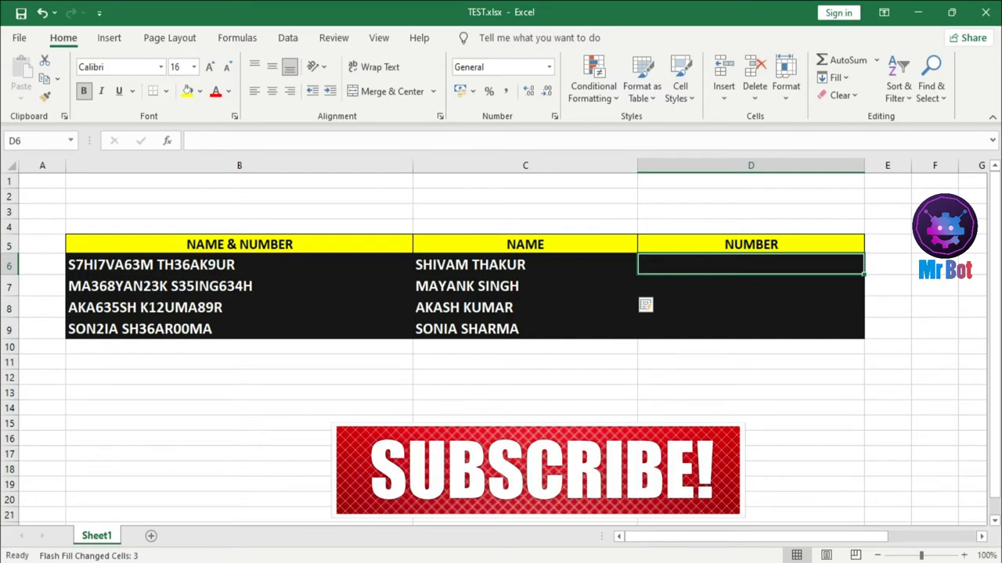
pyautogui.click(257, 263)
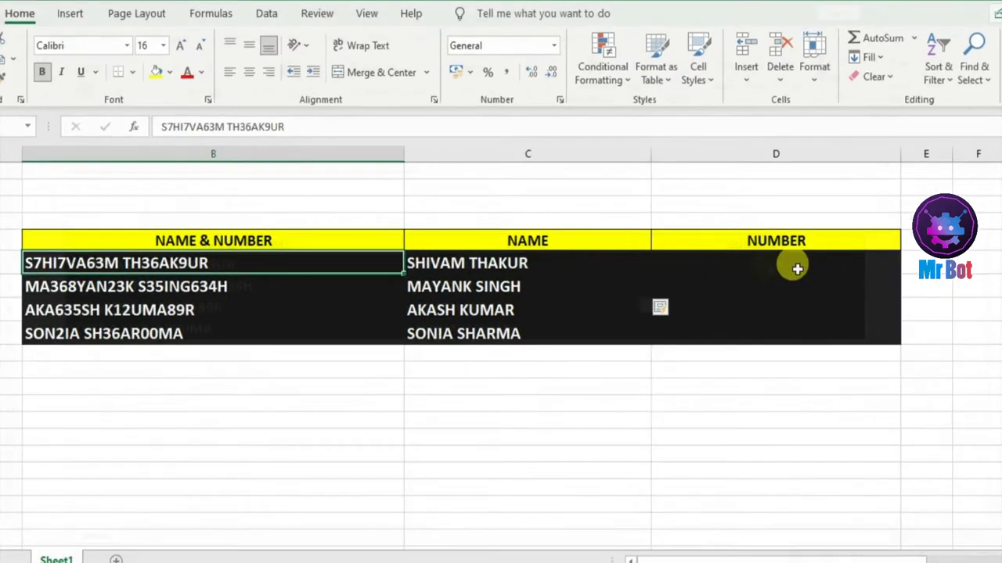
pyautogui.click(797, 269)
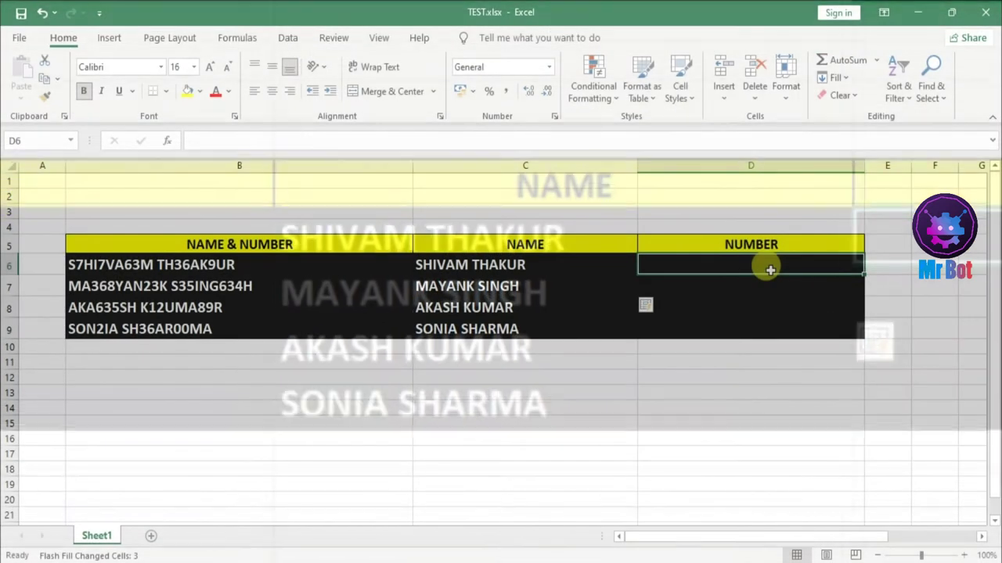
pyautogui.write('7763 369')
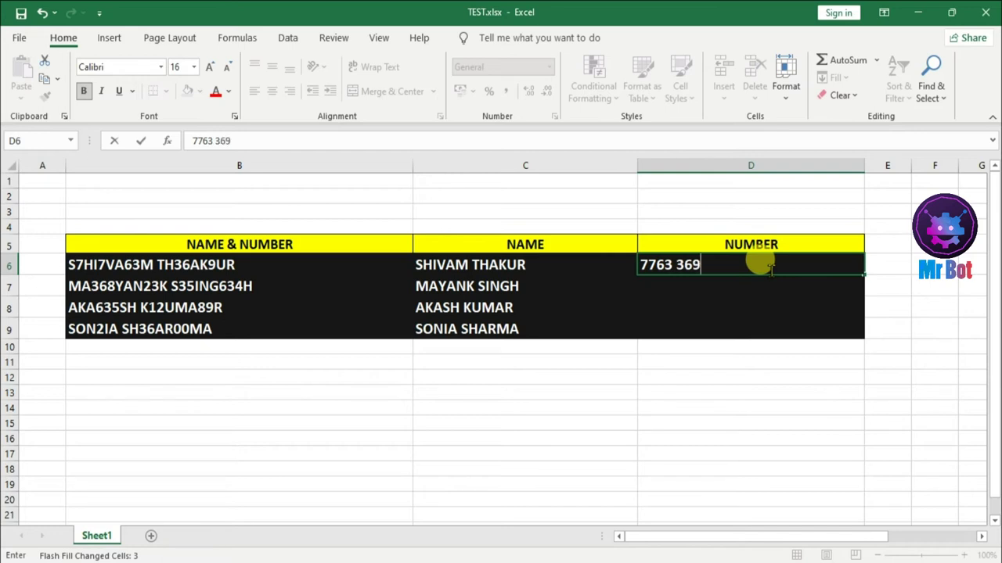
pyautogui.press('Return')
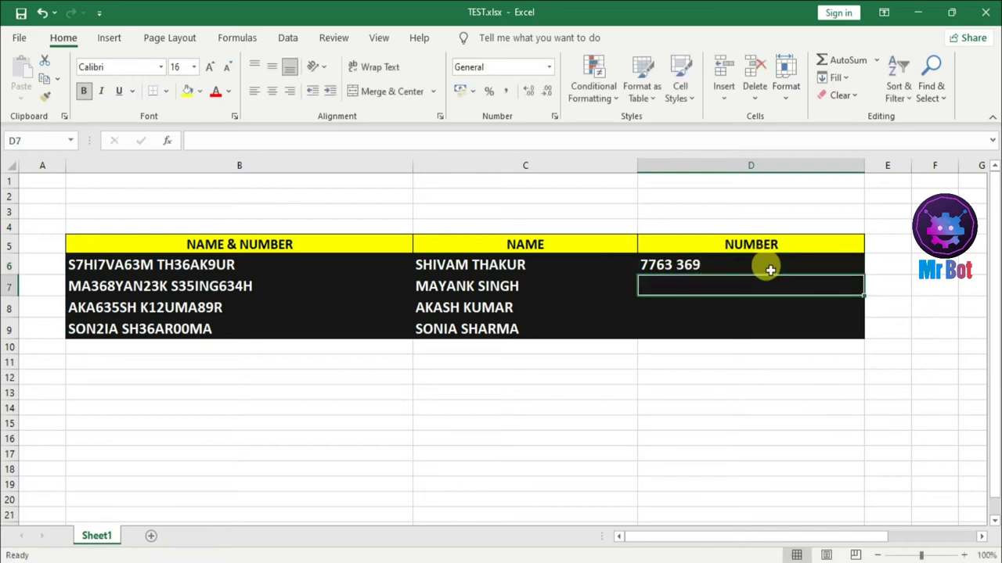
pyautogui.write('36823 35')
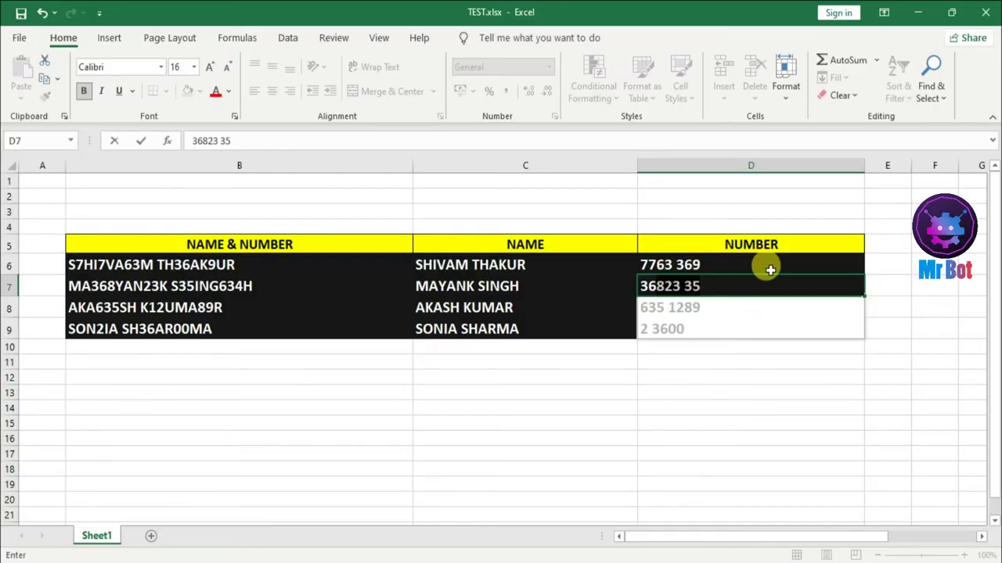
pyautogui.press('Return')
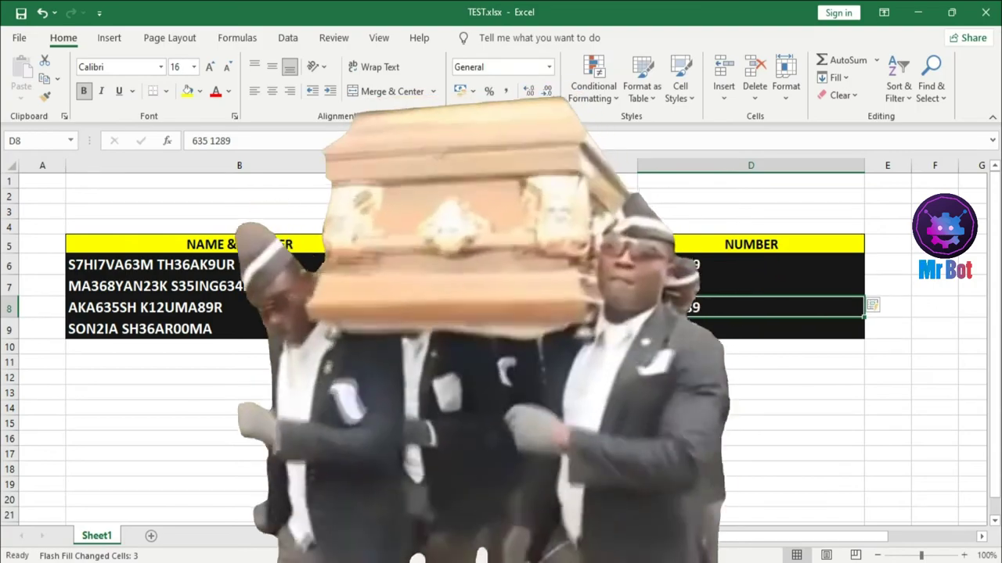
pyautogui.click(751, 392)
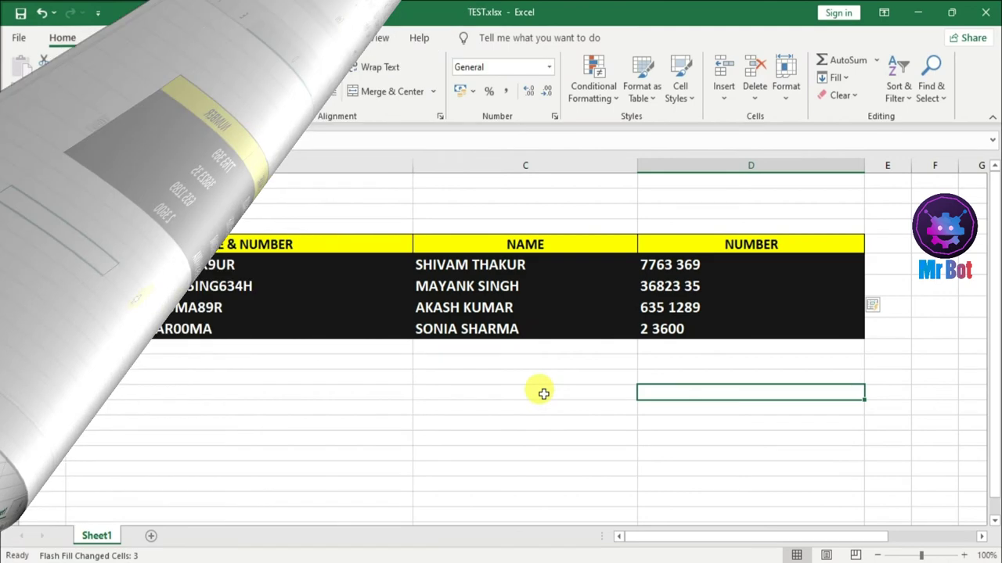
pyautogui.click(543, 394)
pyautogui.click(342, 392)
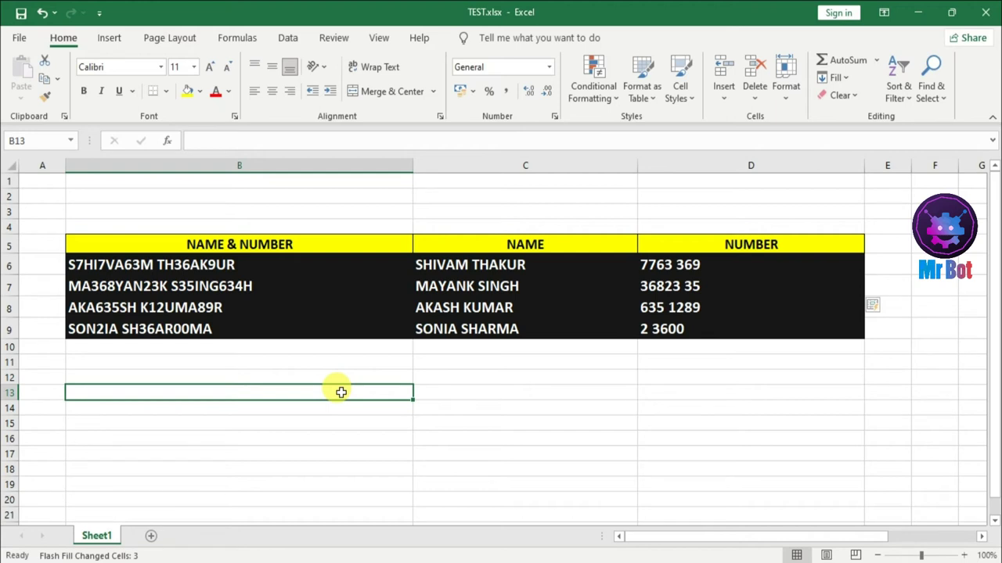
# Copy the NAME column C5:C9, header included, to B13:B17
pyautogui.click(249, 277)
pyautogui.moveTo(479, 266); pyautogui.dragTo(472, 326)
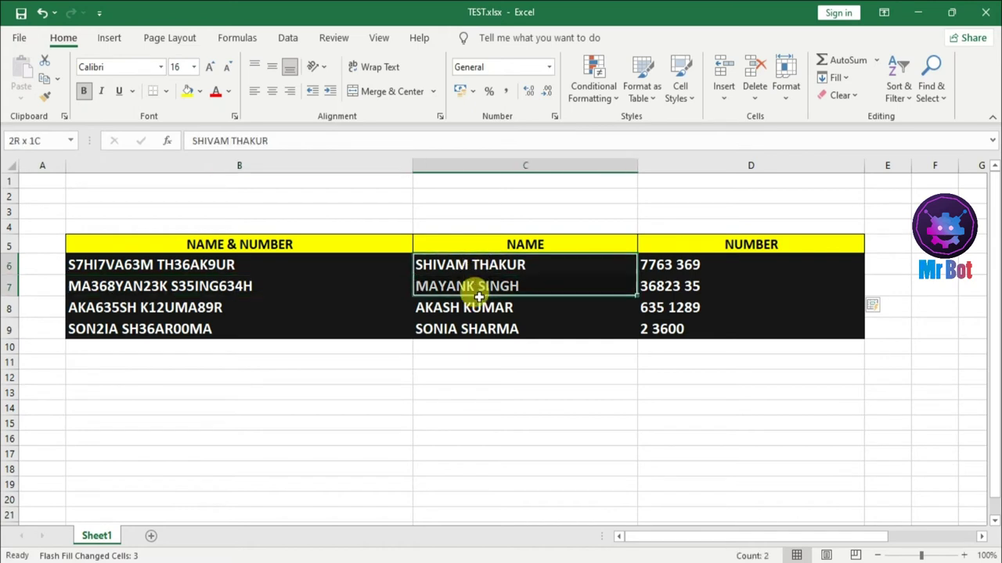
pyautogui.click(468, 243)
pyautogui.moveTo(468, 275); pyautogui.dragTo(464, 330)
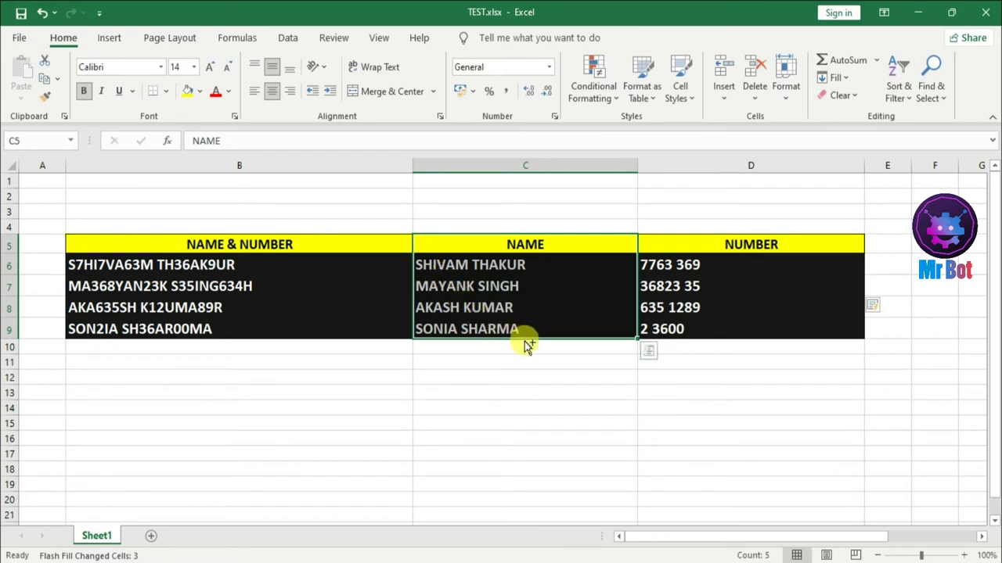
pyautogui.moveTo(538, 343)
pyautogui.mouseDown()
pyautogui.moveTo(289, 438)
pyautogui.moveTo(285, 460)
pyautogui.mouseUp()
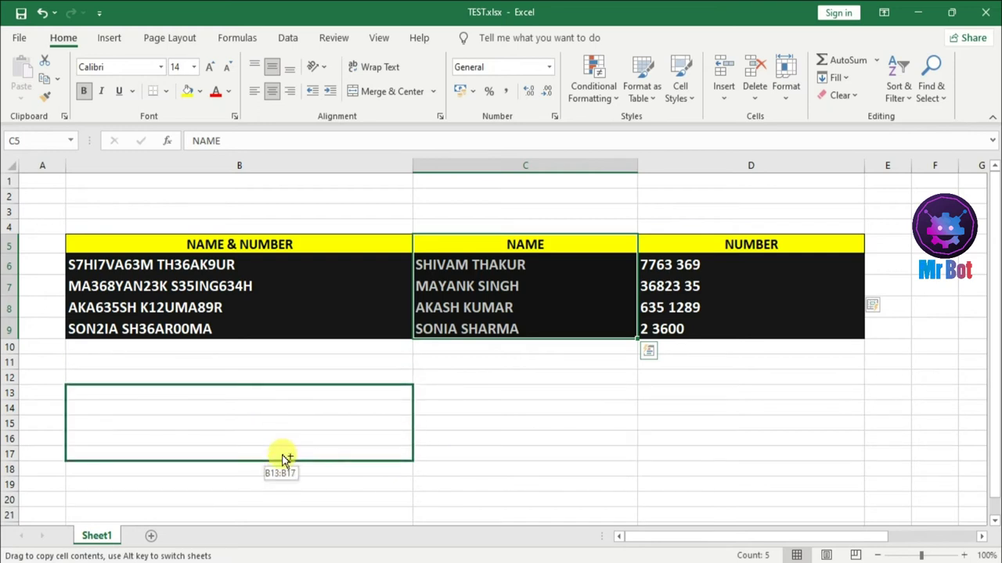
pyautogui.moveTo(284, 460); pyautogui.dragTo(280, 451)
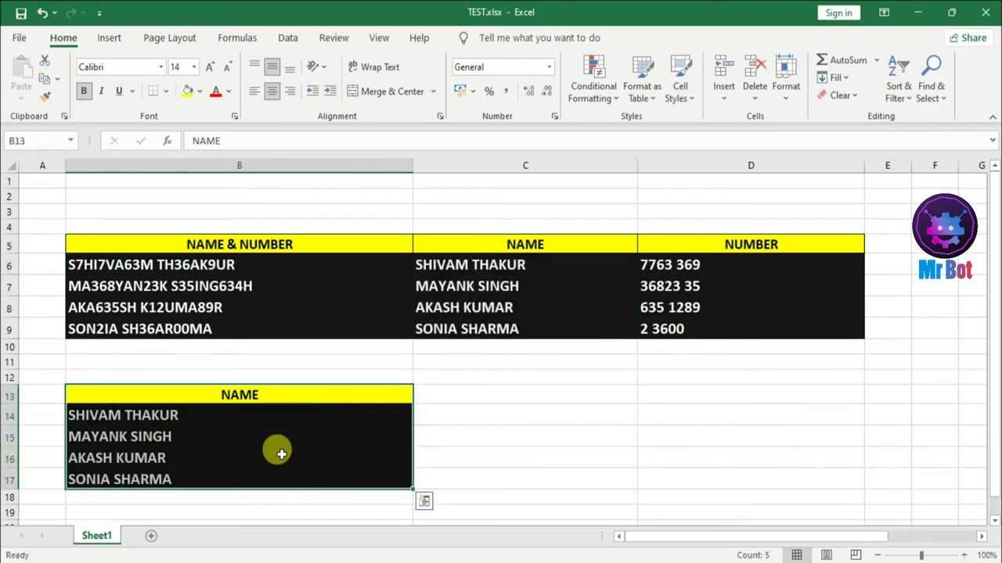
pyautogui.click(535, 455)
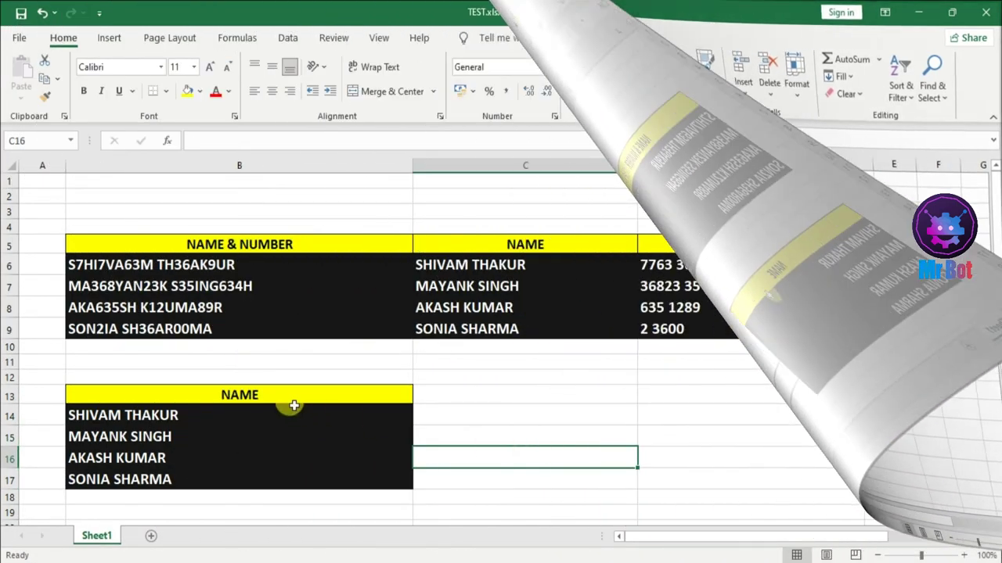
pyautogui.click(155, 408)
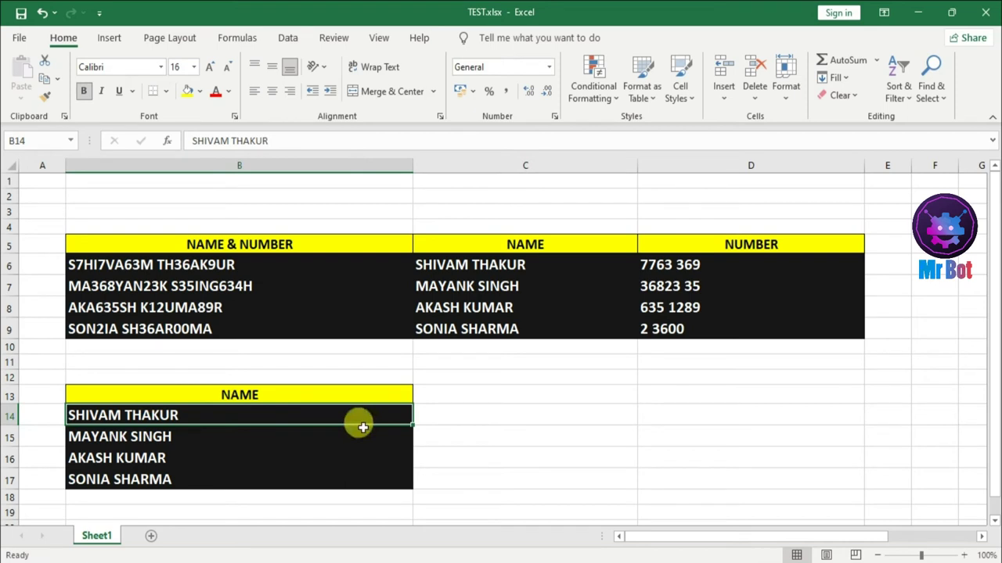
# Move the copied NAME block from B13:B17 to D13:D17
pyautogui.click(749, 393)
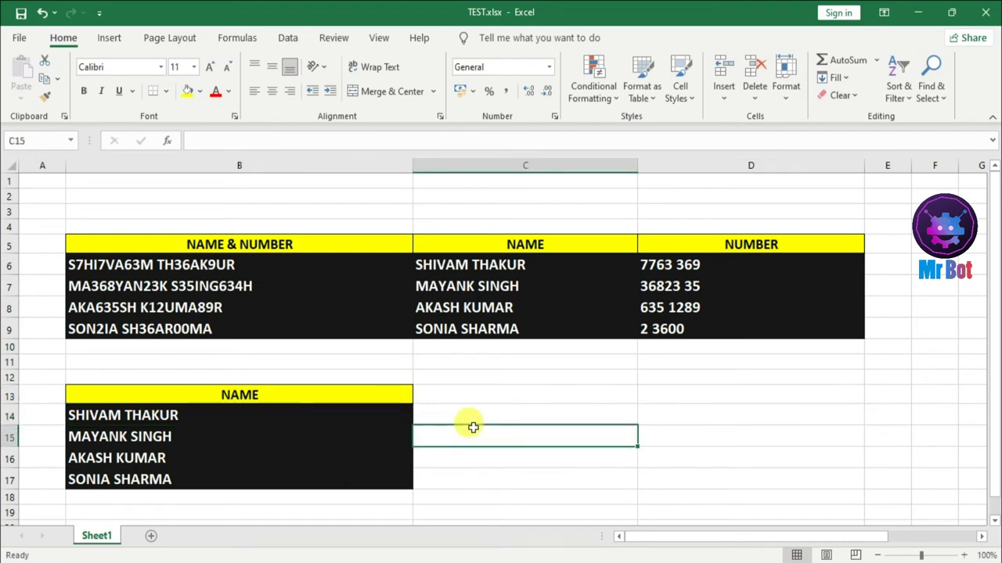
pyautogui.click(100, 401)
pyautogui.moveTo(101, 400); pyautogui.dragTo(101, 478)
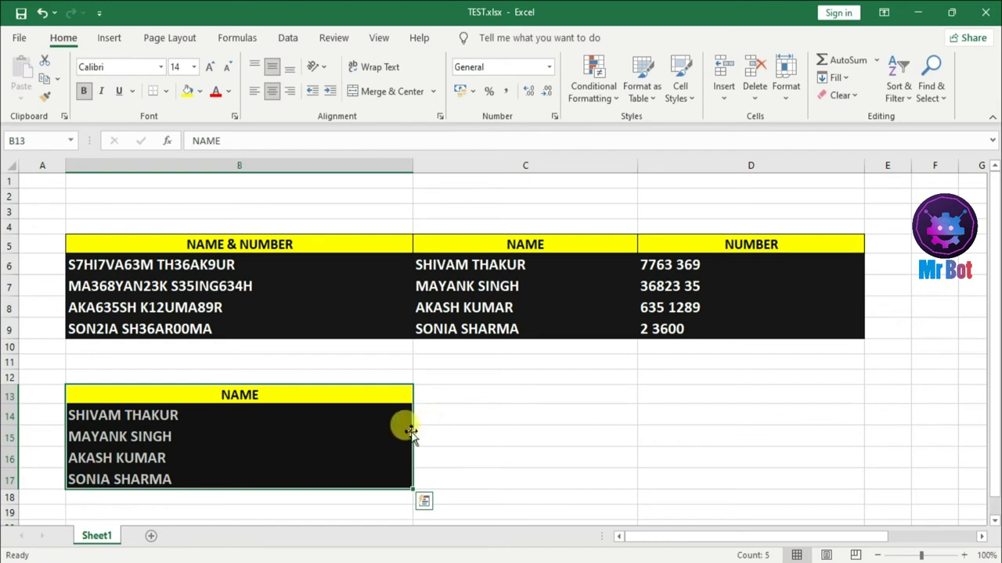
pyautogui.moveTo(413, 430); pyautogui.dragTo(757, 415)
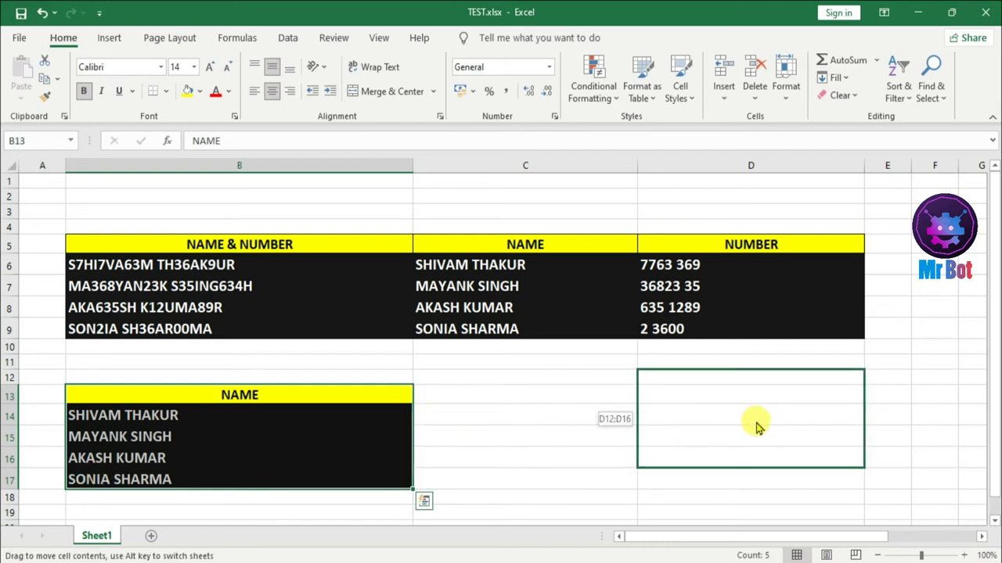
pyautogui.moveTo(757, 416); pyautogui.dragTo(757, 436)
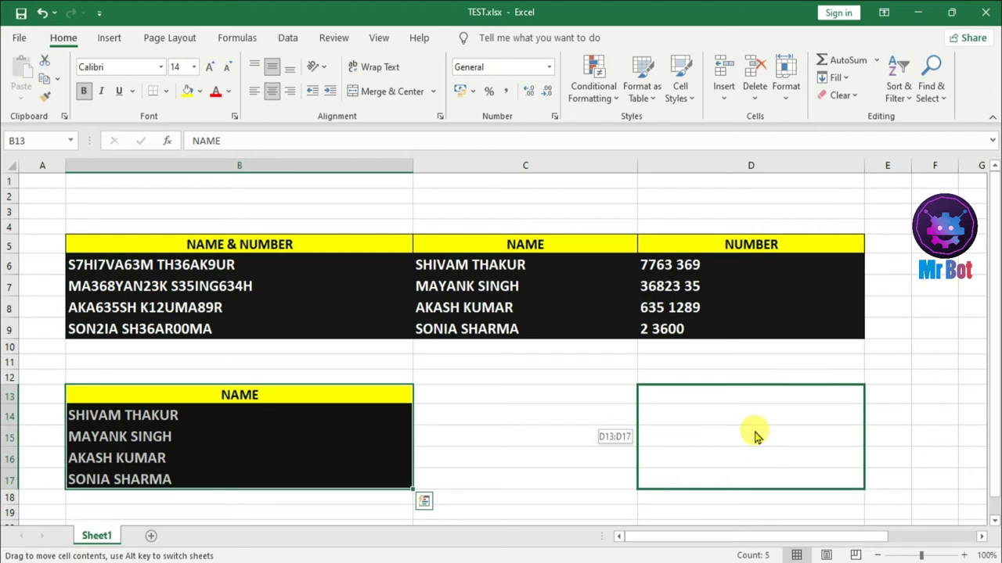
pyautogui.moveTo(757, 436); pyautogui.dragTo(754, 430)
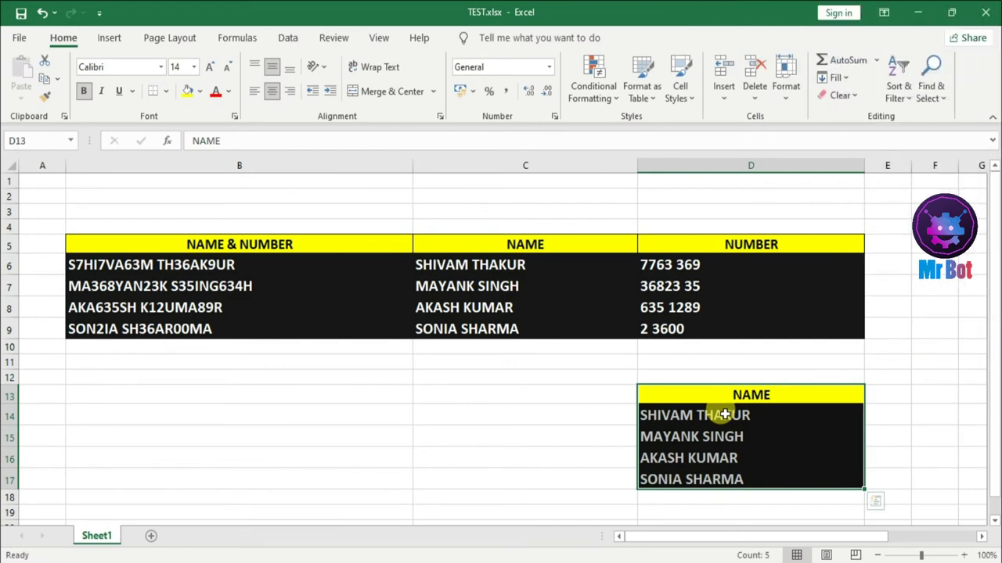
# Show the Office Clipboard pane from the Clipboard group
pyautogui.click(480, 402)
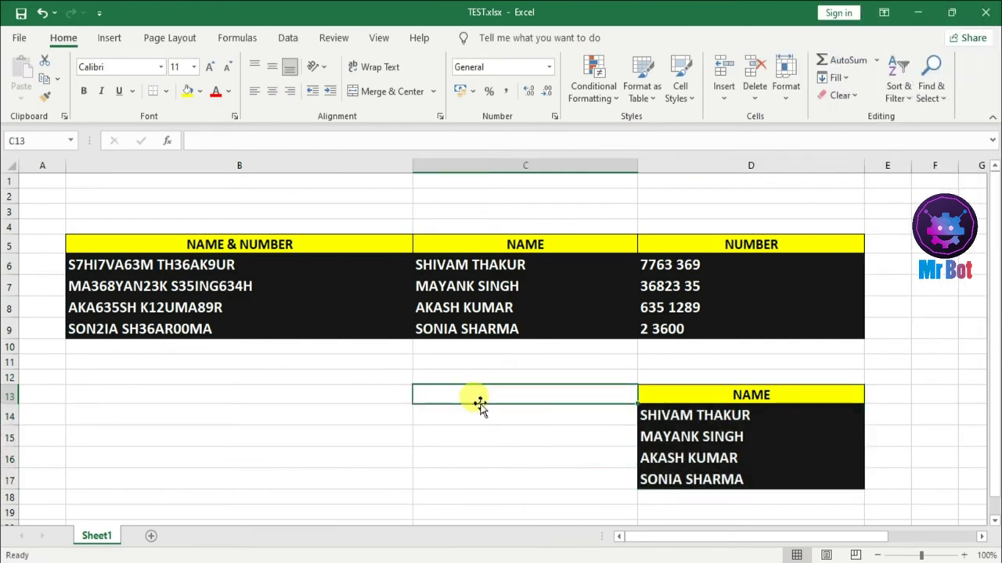
pyautogui.click(405, 389)
pyautogui.click(518, 386)
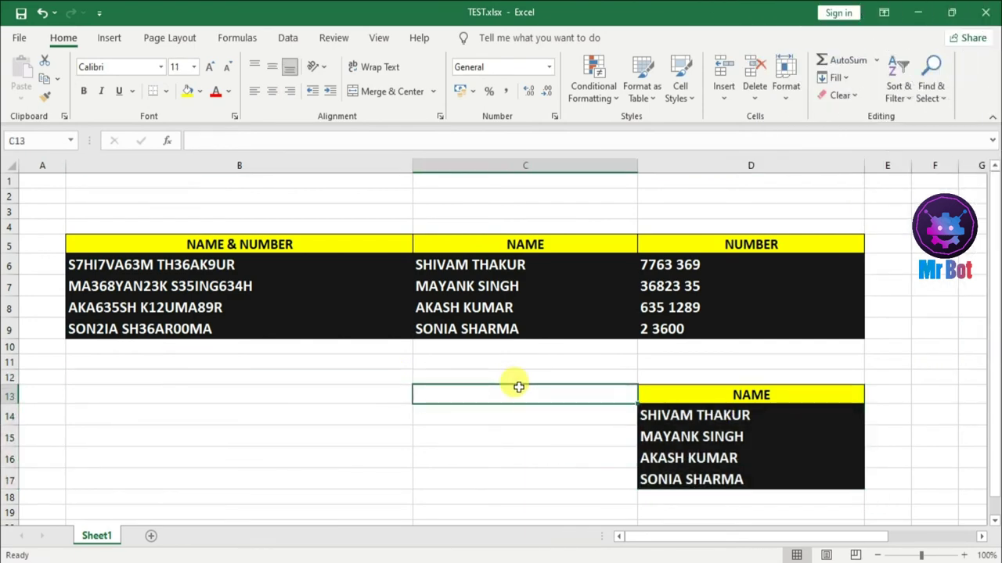
pyautogui.click(64, 117)
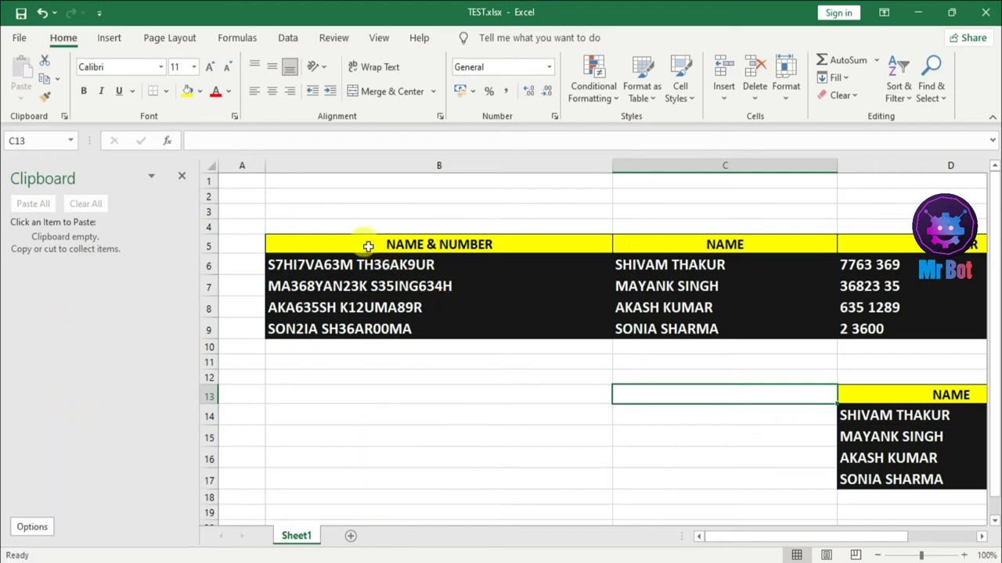
# Copy B5:B9, C5:C9 and D5:D9 one after another into the clipboard collection
pyautogui.moveTo(367, 246); pyautogui.dragTo(365, 329)
pyautogui.hotkey('ctrl', 'c')
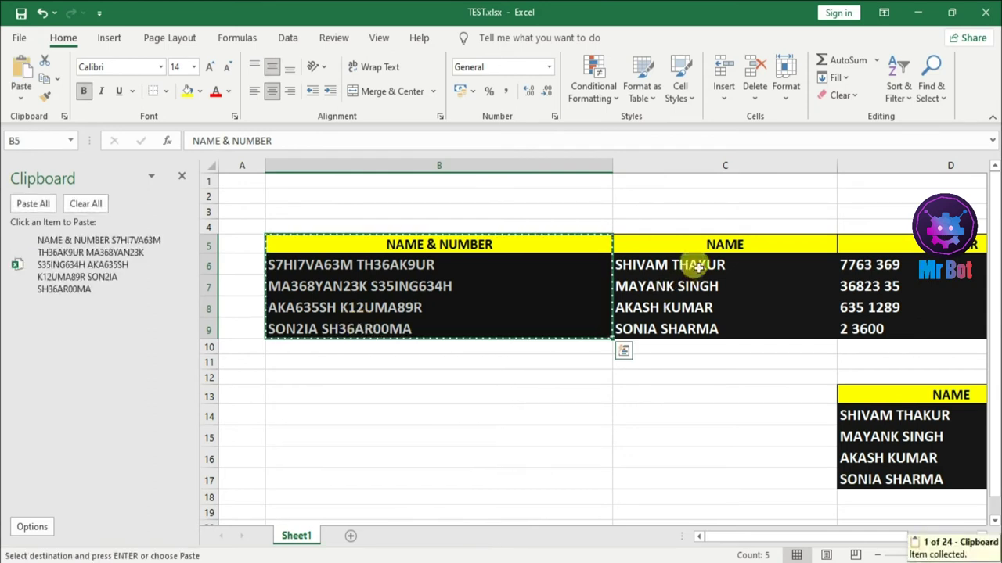
pyautogui.click(698, 266)
pyautogui.click(686, 240)
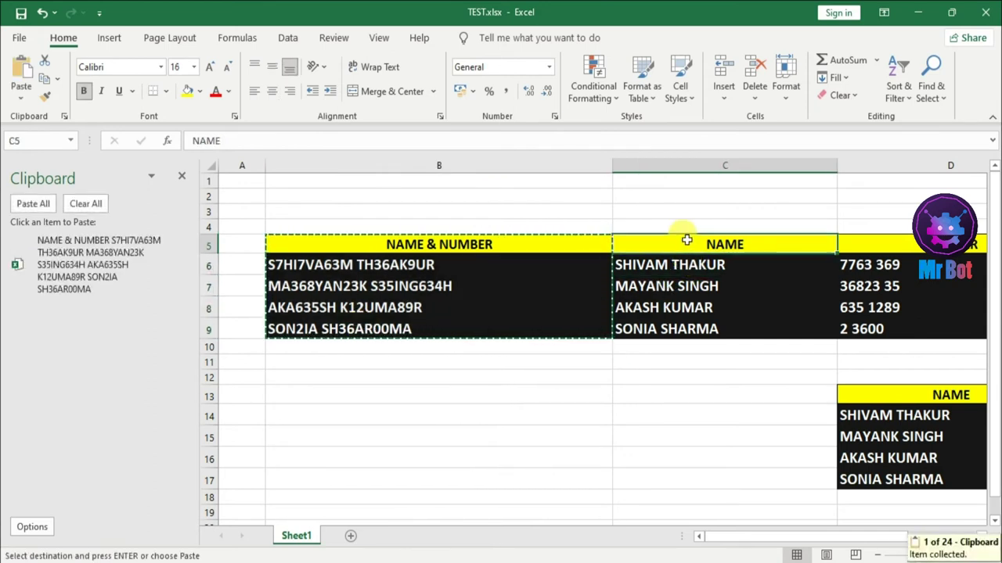
pyautogui.moveTo(700, 242); pyautogui.dragTo(692, 329)
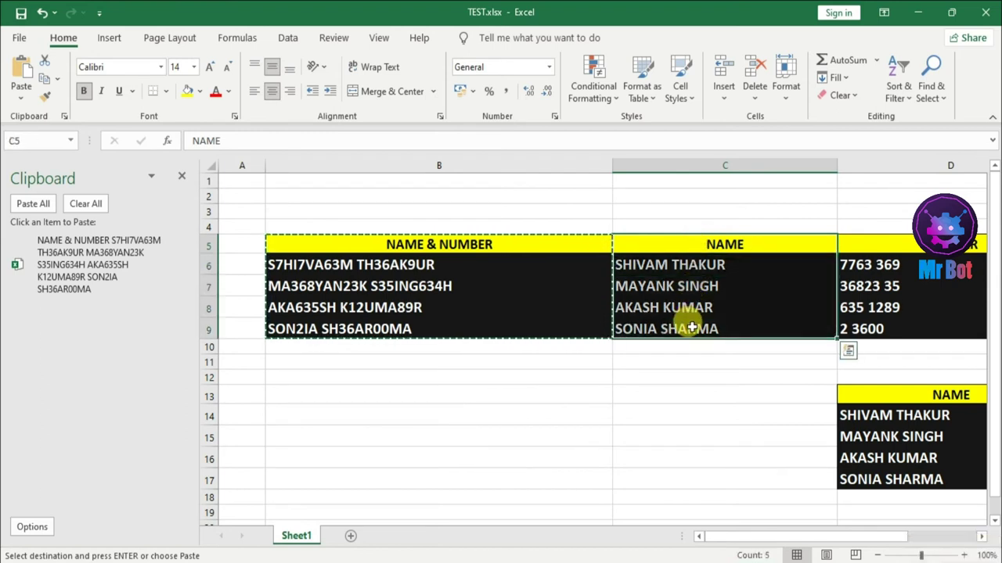
pyautogui.hotkey('ctrl', 'c')
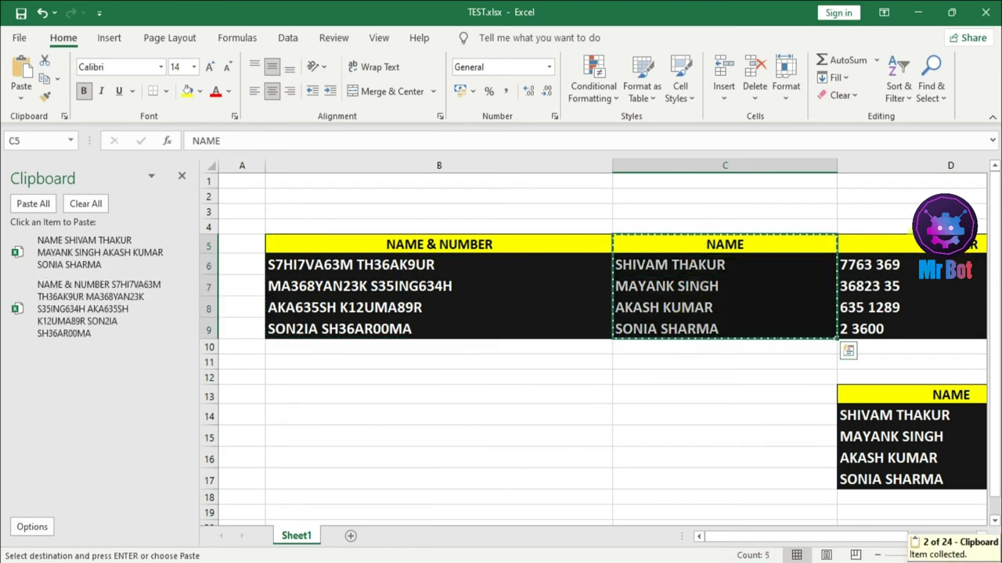
pyautogui.moveTo(912, 244); pyautogui.dragTo(902, 328)
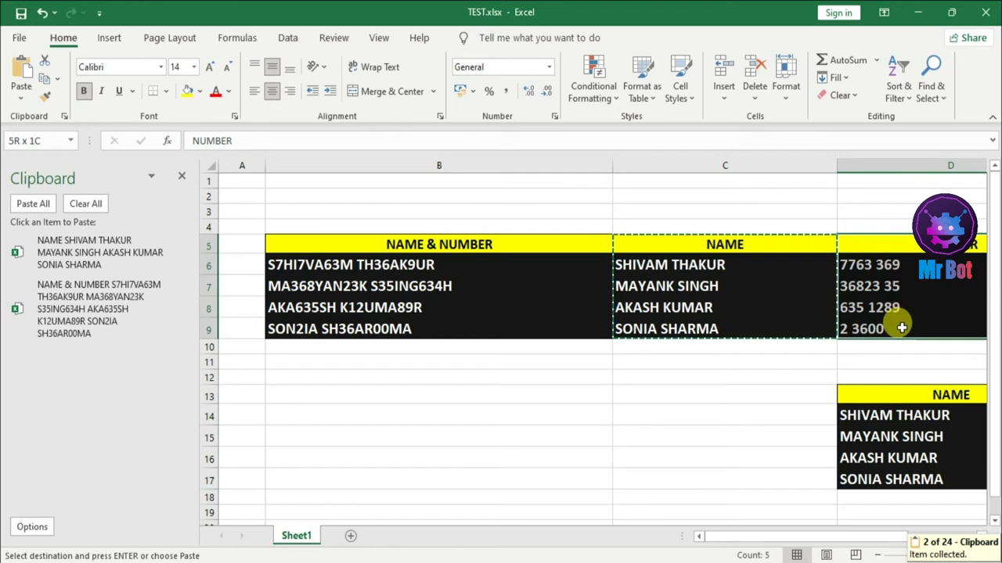
pyautogui.hotkey('ctrl', 'c')
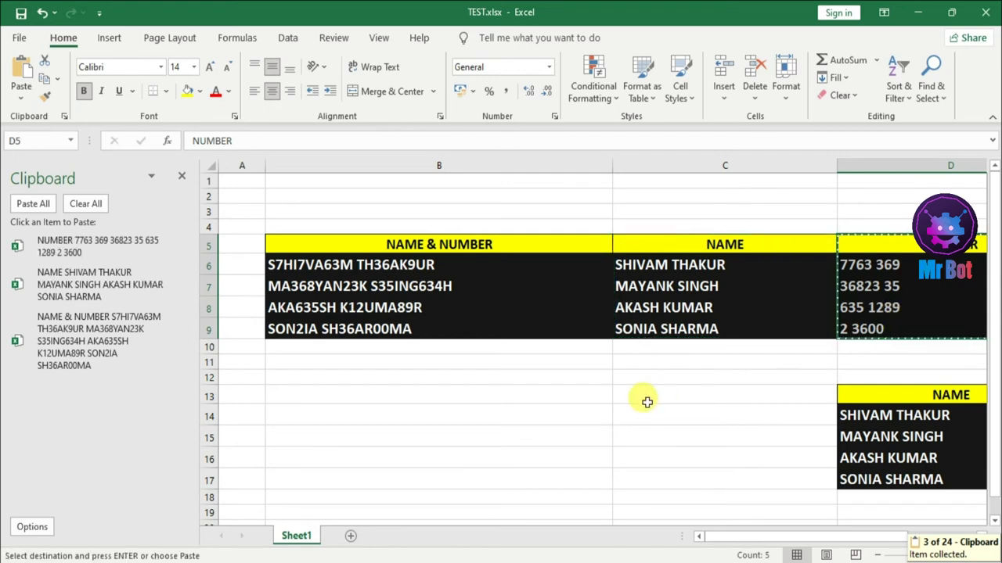
pyautogui.click(646, 403)
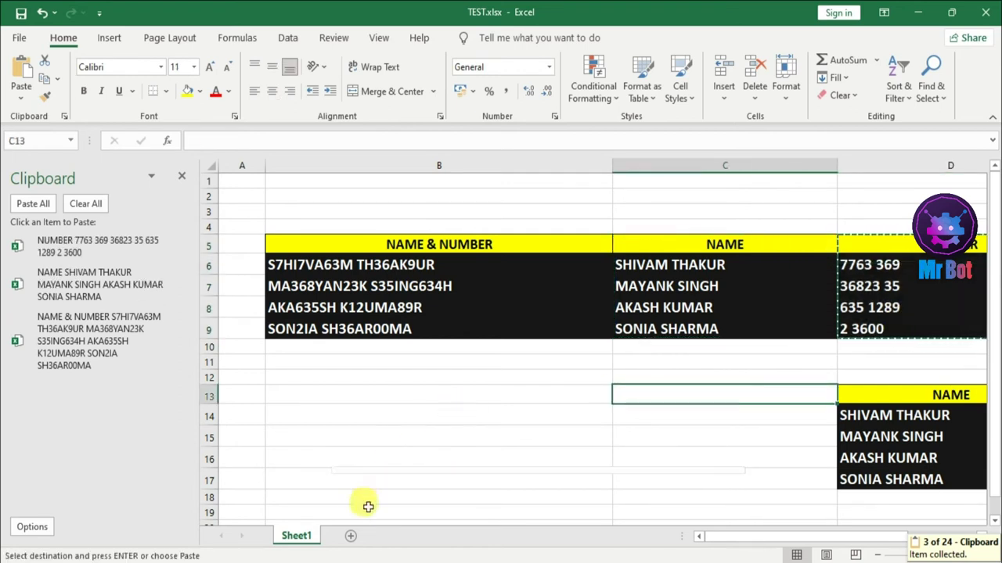
# Add Sheet2, widen column C, and paste the NAME & NUMBER item at C4
pyautogui.click(352, 537)
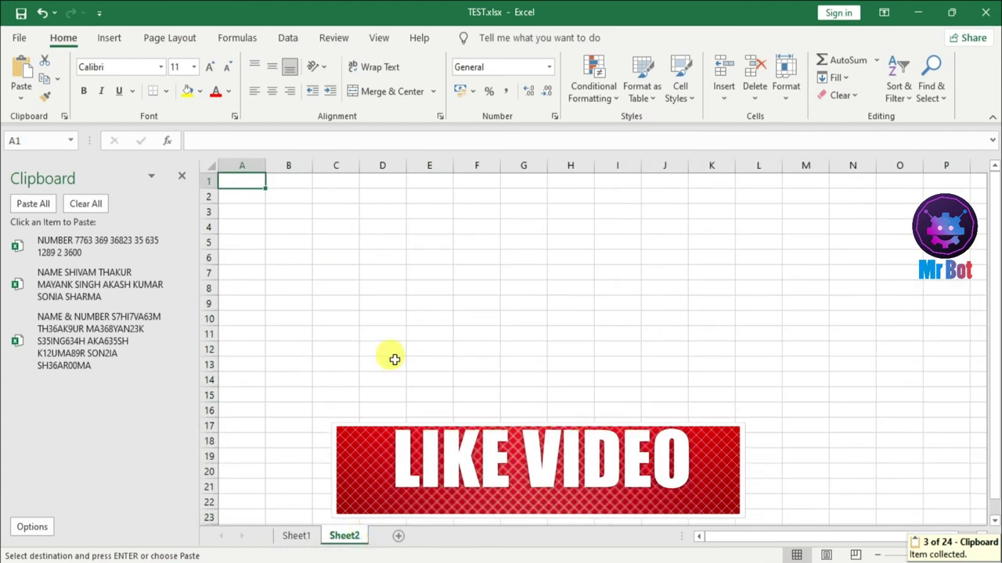
pyautogui.click(356, 258)
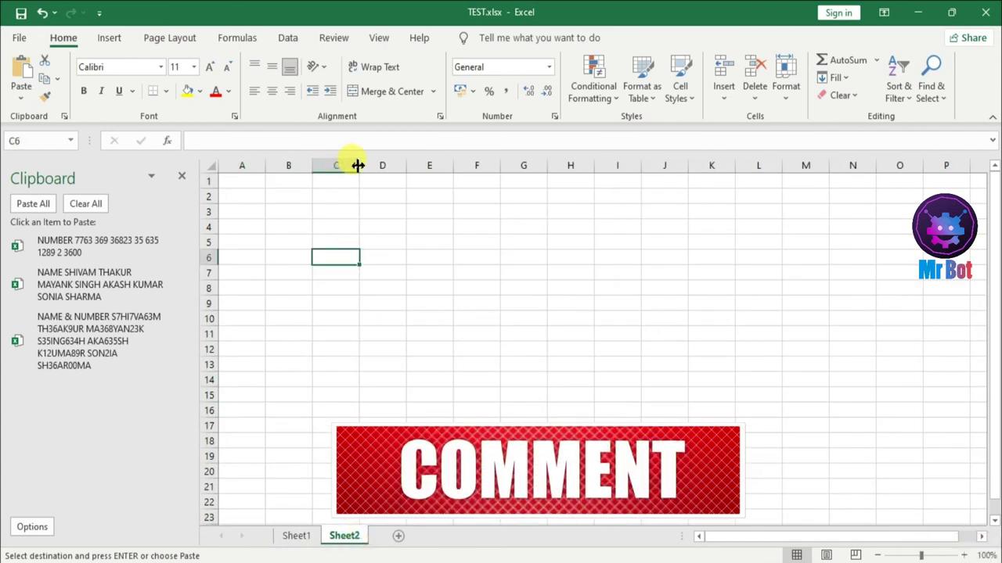
pyautogui.moveTo(358, 165); pyautogui.dragTo(519, 197)
pyautogui.click(382, 222)
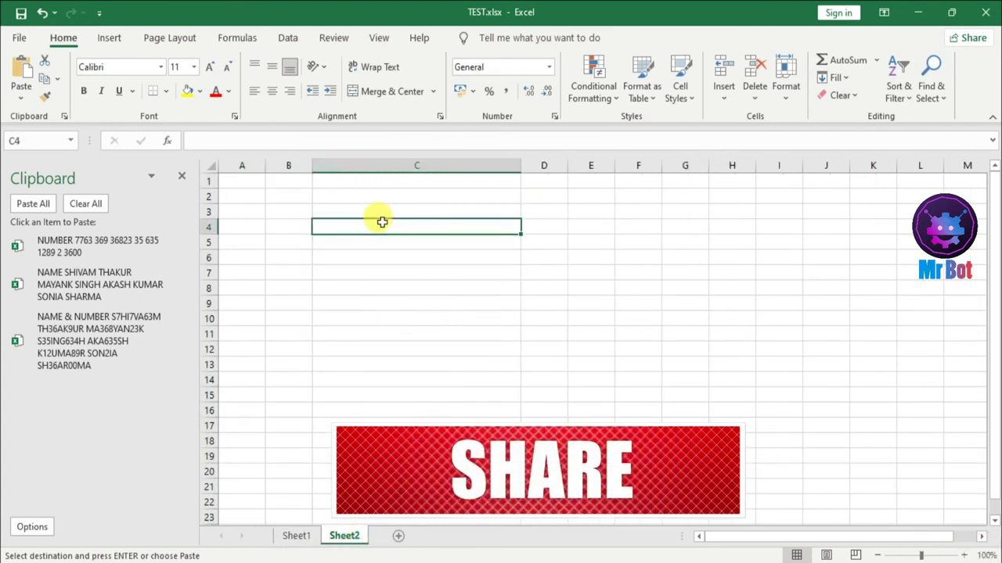
pyautogui.click(100, 349)
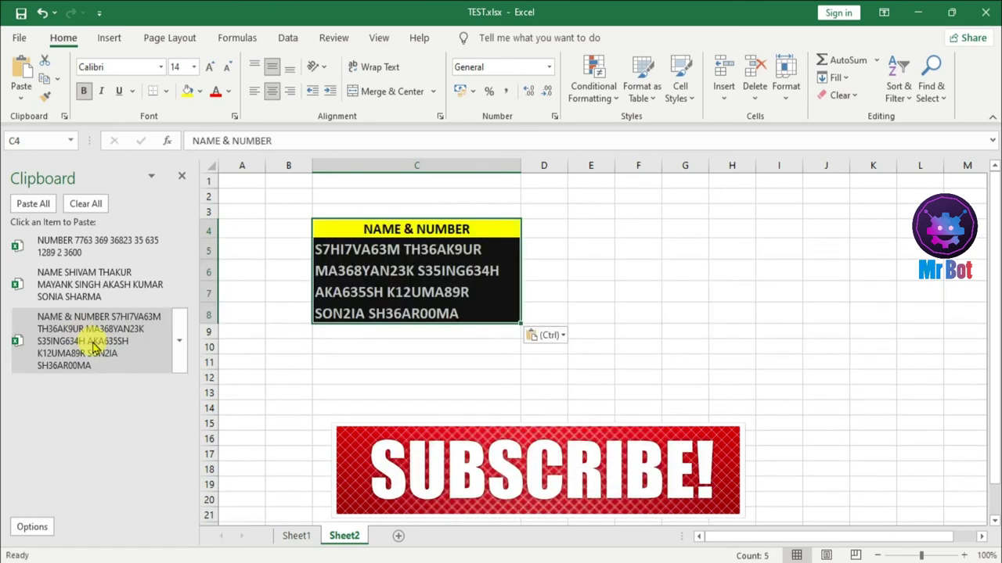
pyautogui.click(483, 292)
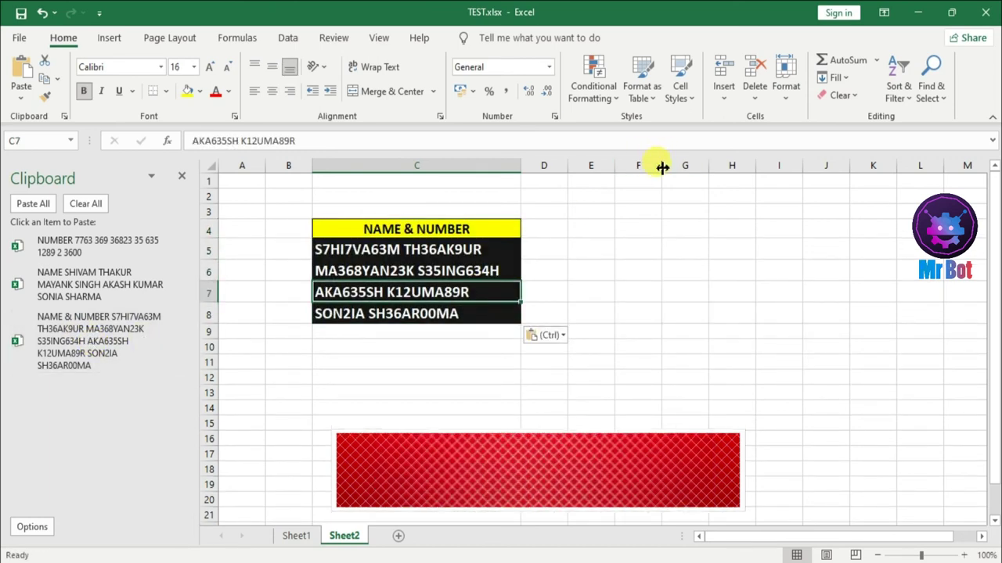
# Widen column F, paste the NAME item at F4, and close the Clipboard pane
pyautogui.moveTo(662, 168); pyautogui.dragTo(832, 168)
pyautogui.click(669, 220)
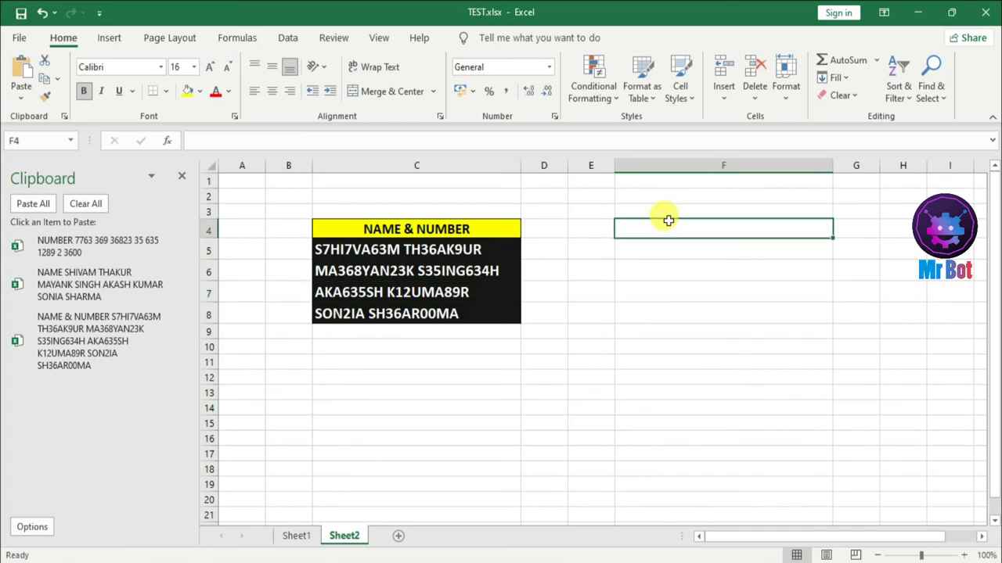
pyautogui.click(67, 284)
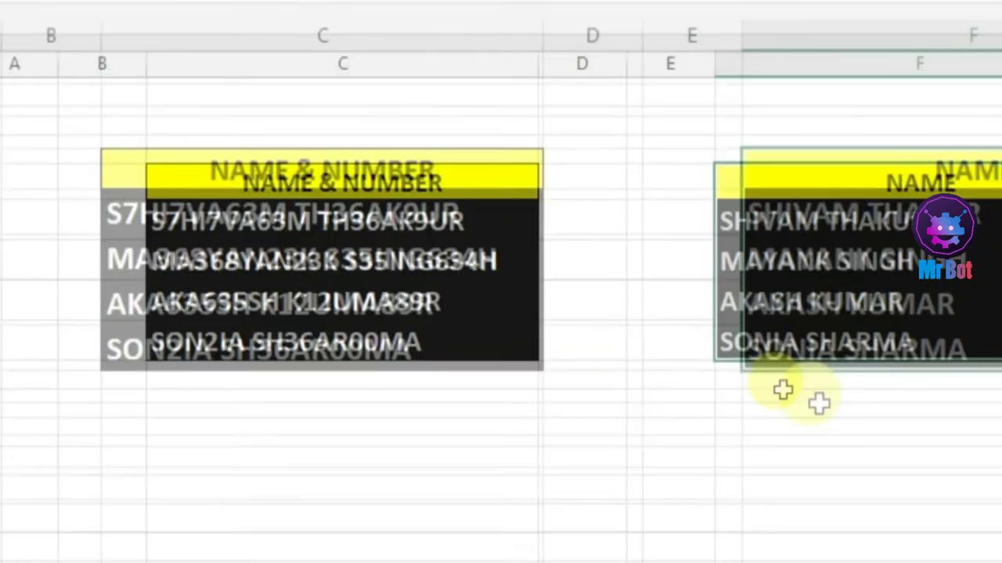
pyautogui.click(637, 398)
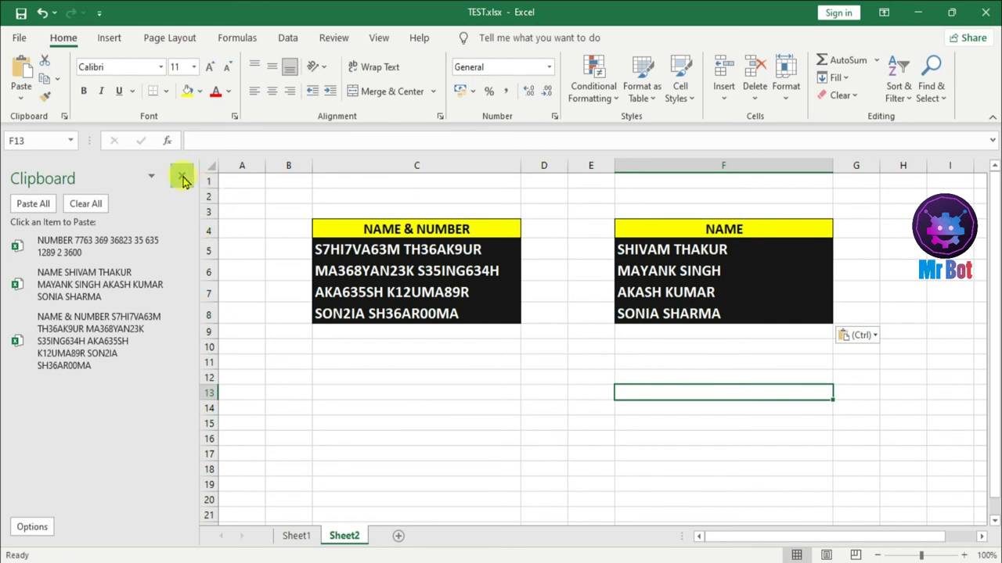
pyautogui.click(183, 178)
pyautogui.click(359, 378)
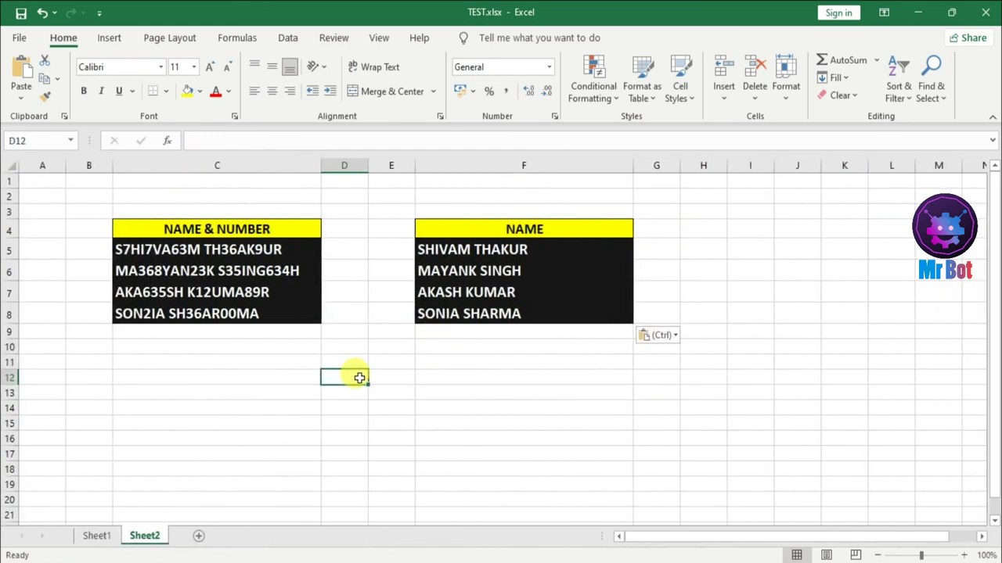
pyautogui.click(96, 536)
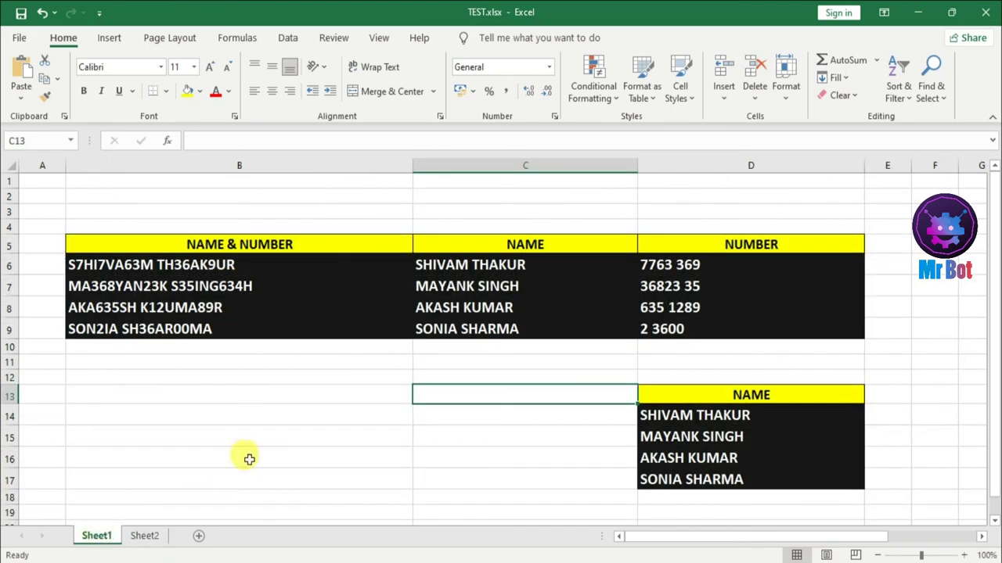
pyautogui.click(149, 545)
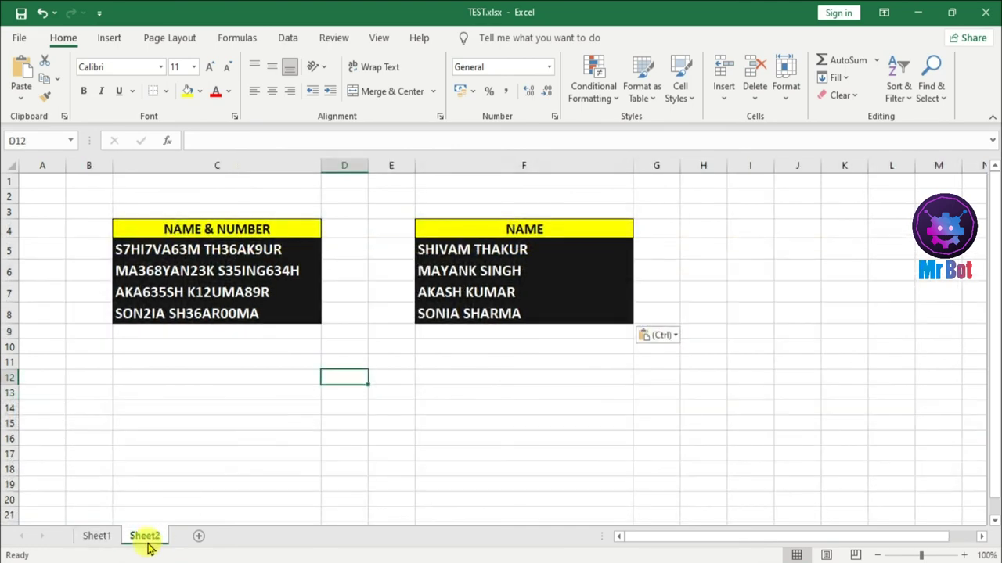
pyautogui.click(613, 319)
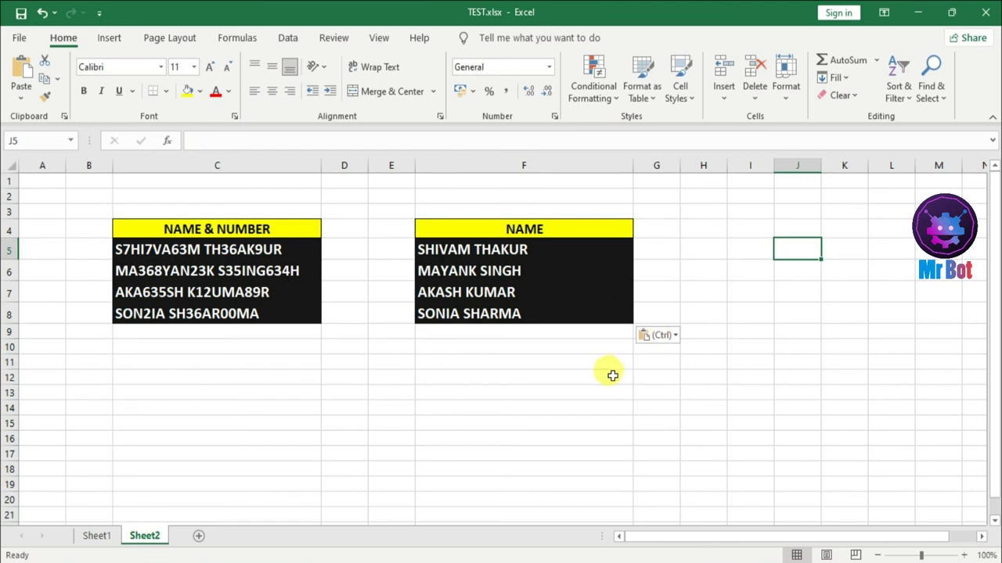
pyautogui.click(506, 396)
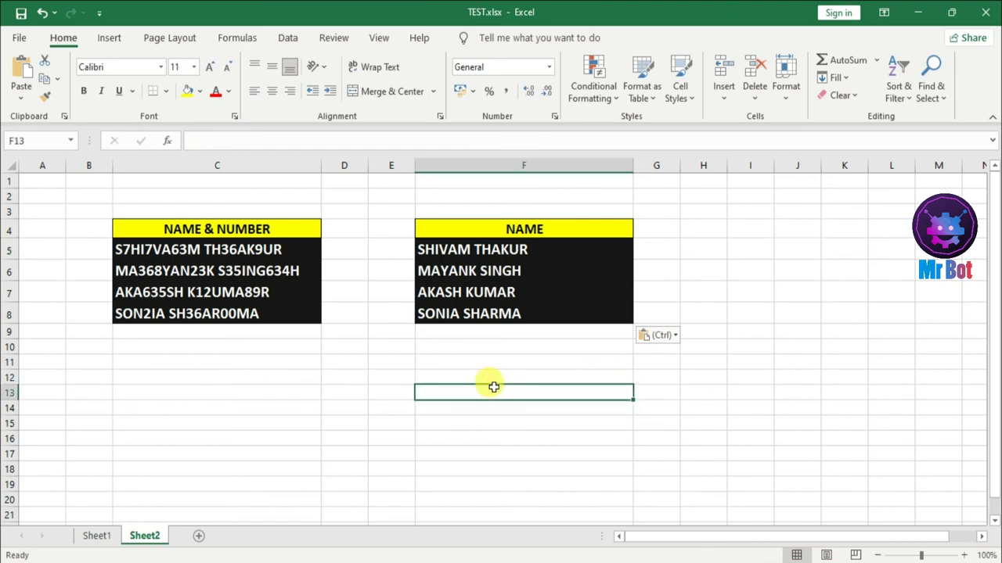
pyautogui.click(479, 378)
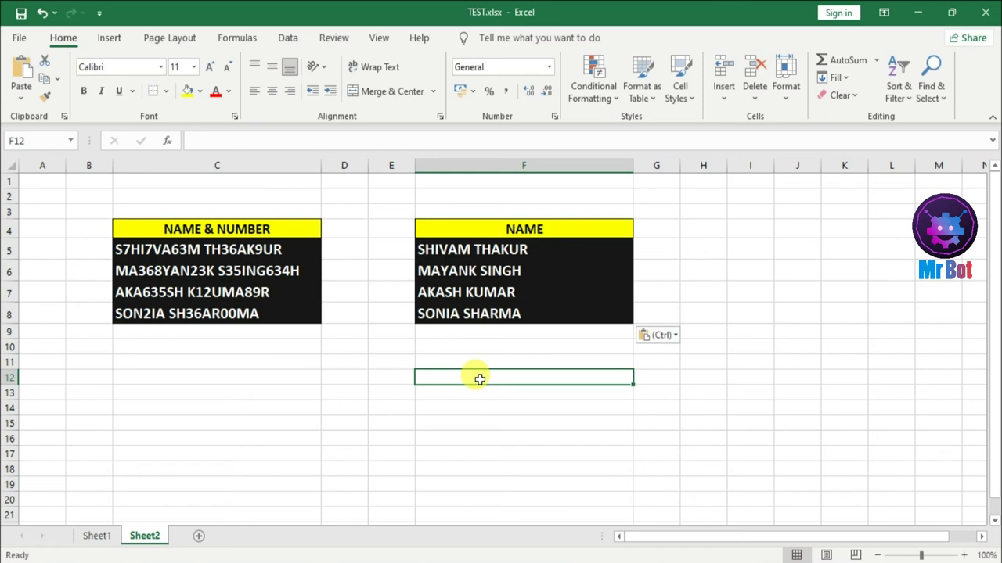
pyautogui.press('super+v')
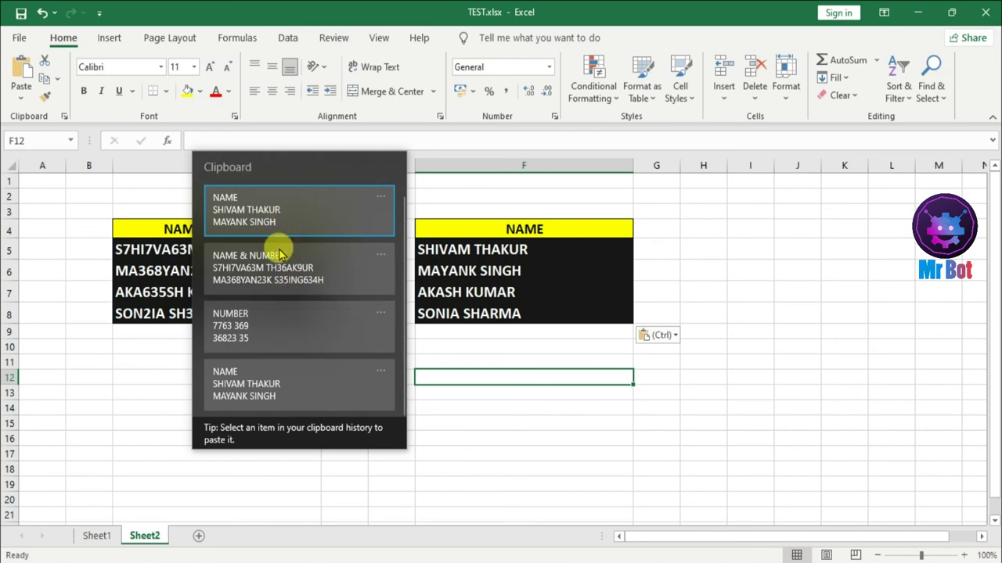
# Paste the NAME entry from clipboard history into F12:F16 on Sheet2
pyautogui.click(275, 387)
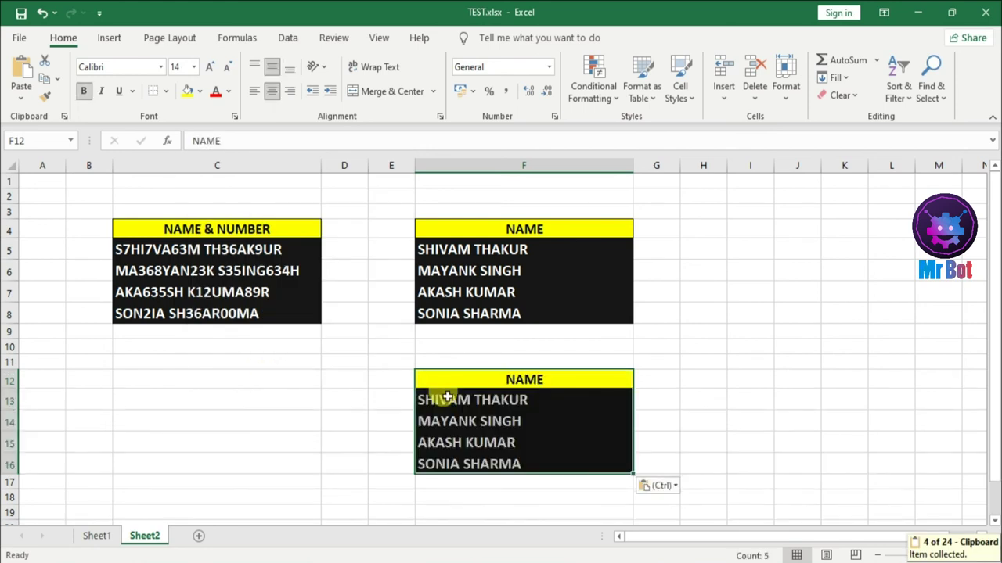
pyautogui.click(834, 364)
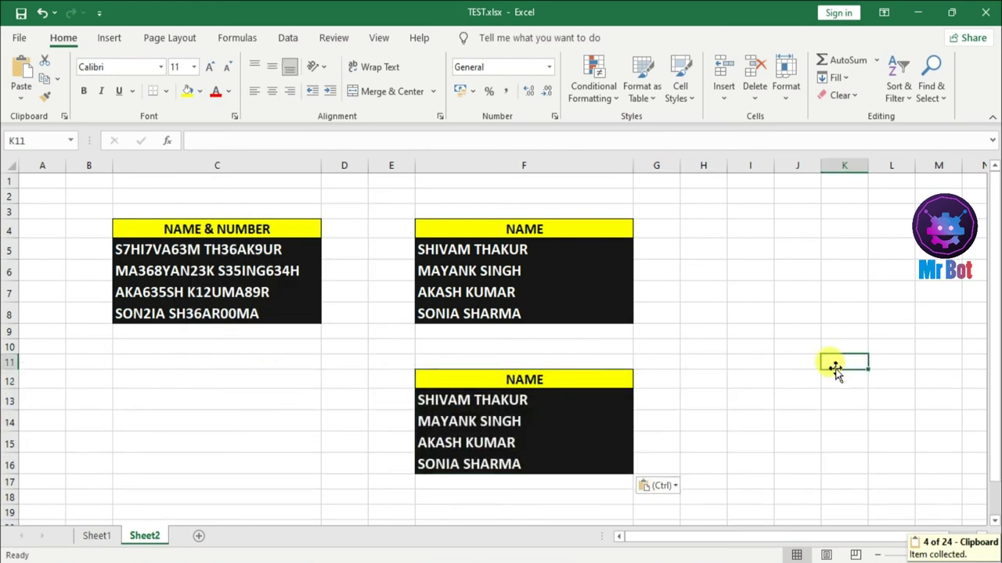